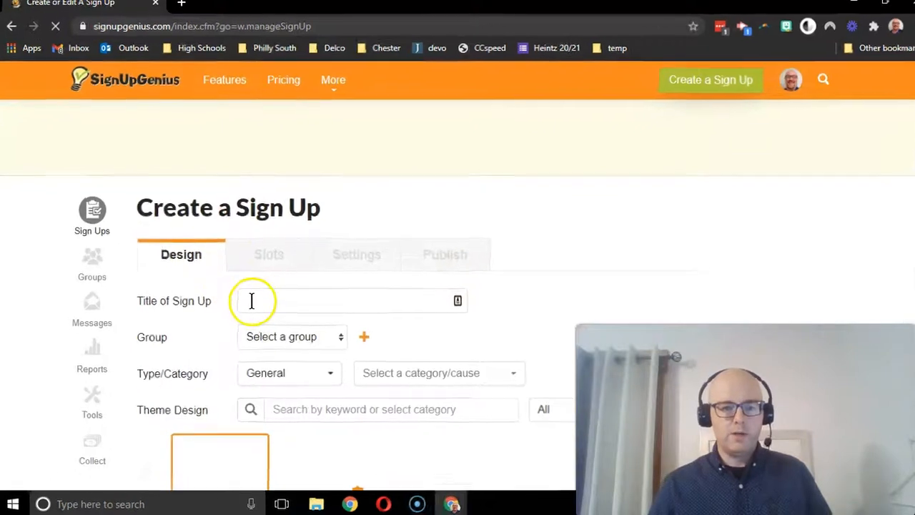
- Title the sign up "Parent Teacher Conferences" and create a new group named "class 2020" for it
{"action": "left_click", "coordinate": [252, 300]}
{"action": "type", "text": "Parent Teacher Conferences"}
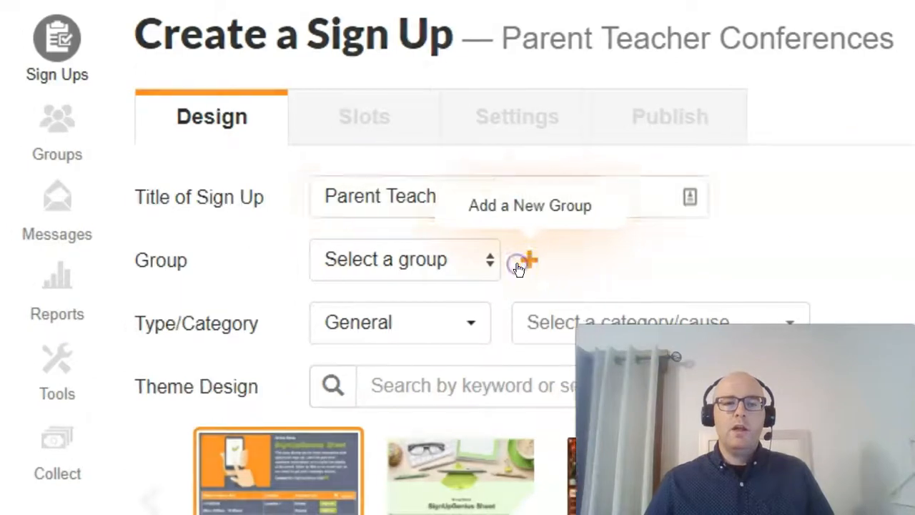
{"action": "left_click", "coordinate": [519, 263]}
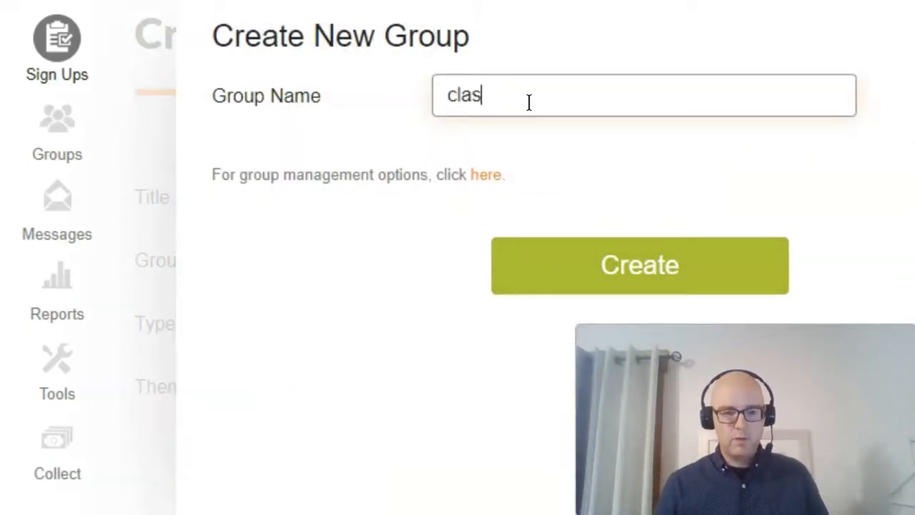
{"action": "left_click", "coordinate": [610, 246]}
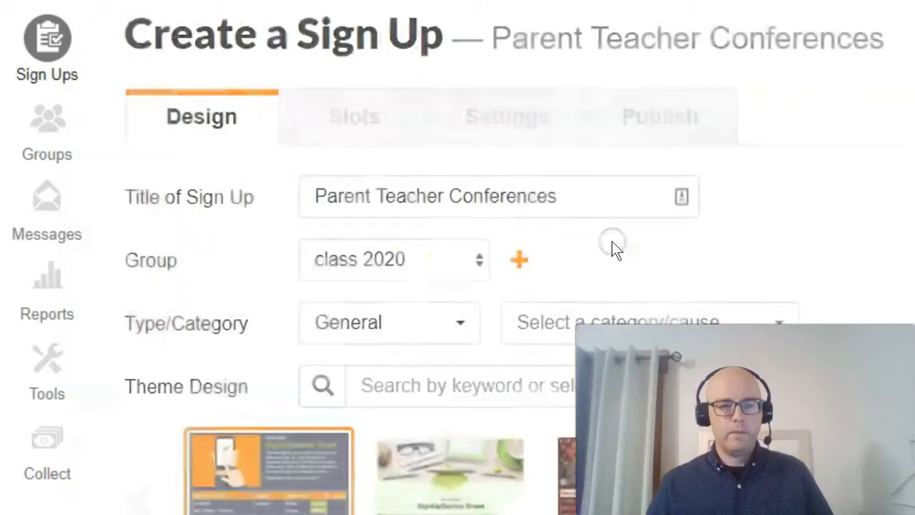
- Keep the sign up type as General and set its category to Education
{"action": "left_click", "coordinate": [455, 327]}
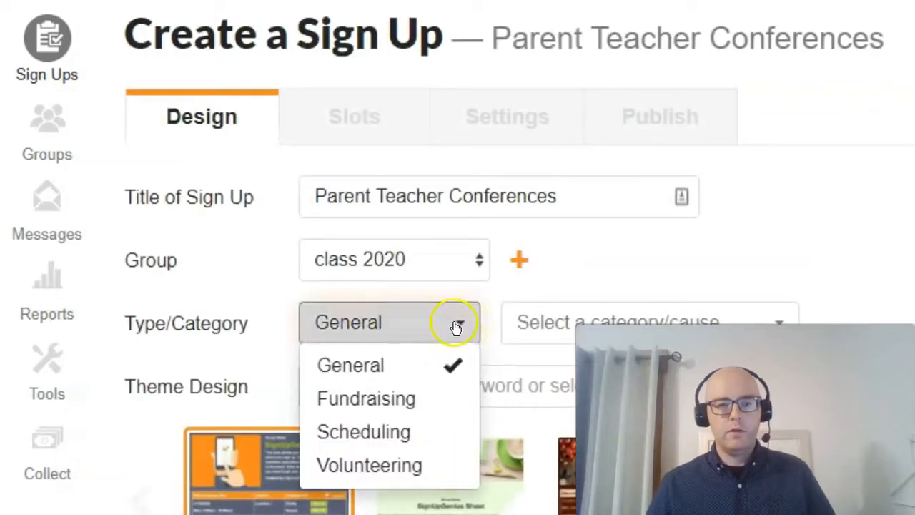
{"action": "left_click", "coordinate": [597, 314]}
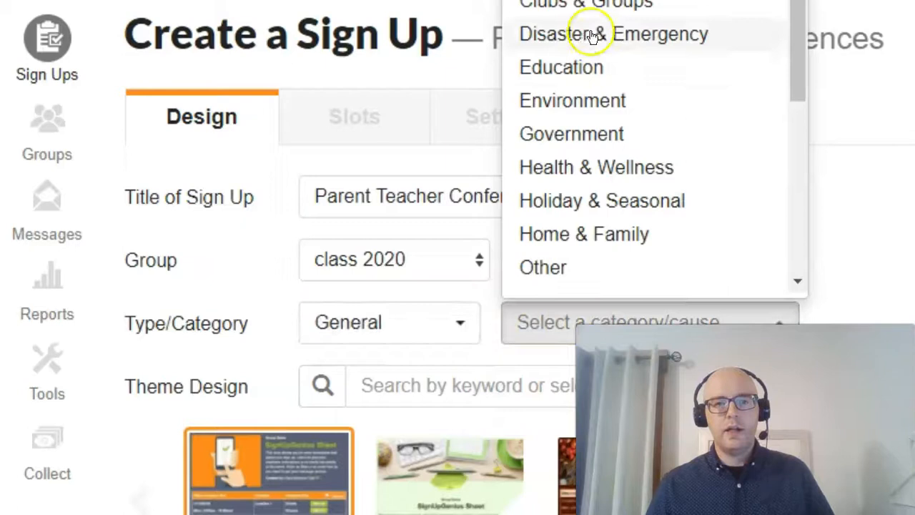
{"action": "left_click", "coordinate": [579, 70]}
{"action": "scroll", "coordinate": [792, 214], "scroll_direction": "down", "scroll_amount": 5}
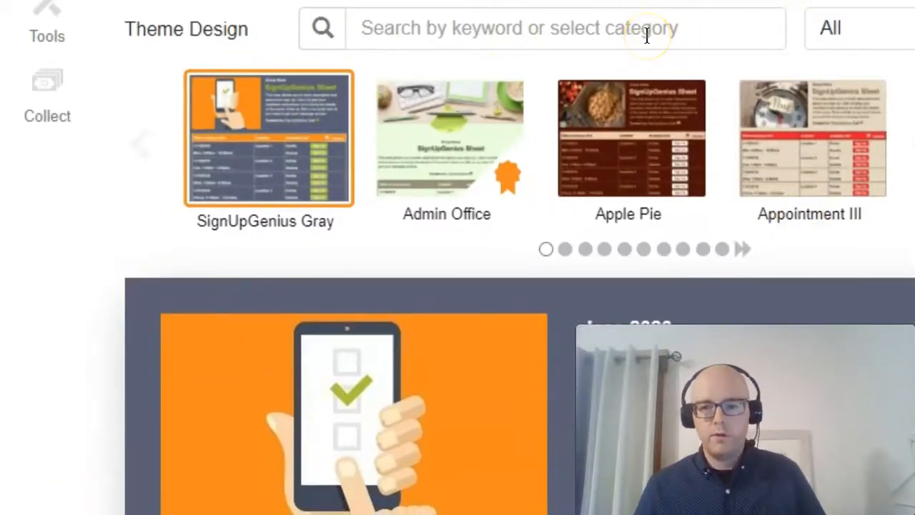
- Look through the available theme design categories and the free and premium theme filter options
{"action": "left_click", "coordinate": [569, 41]}
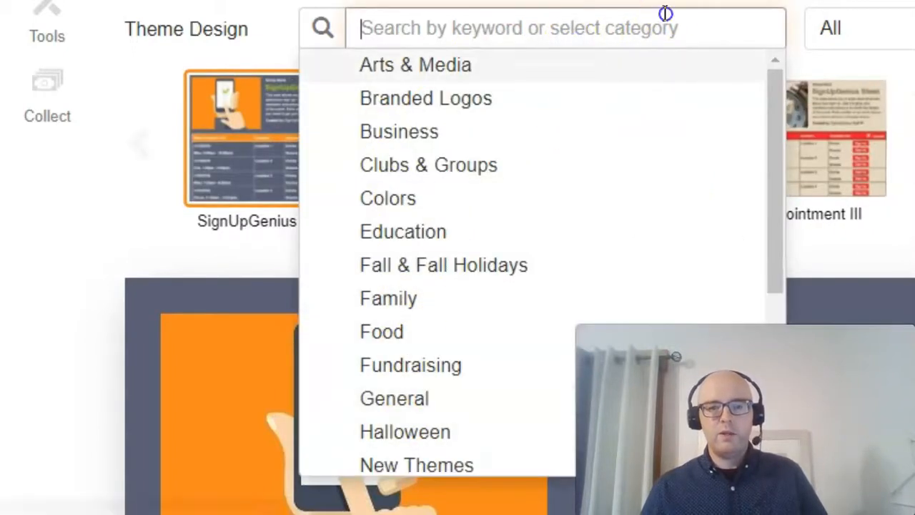
{"action": "left_click", "coordinate": [862, 32]}
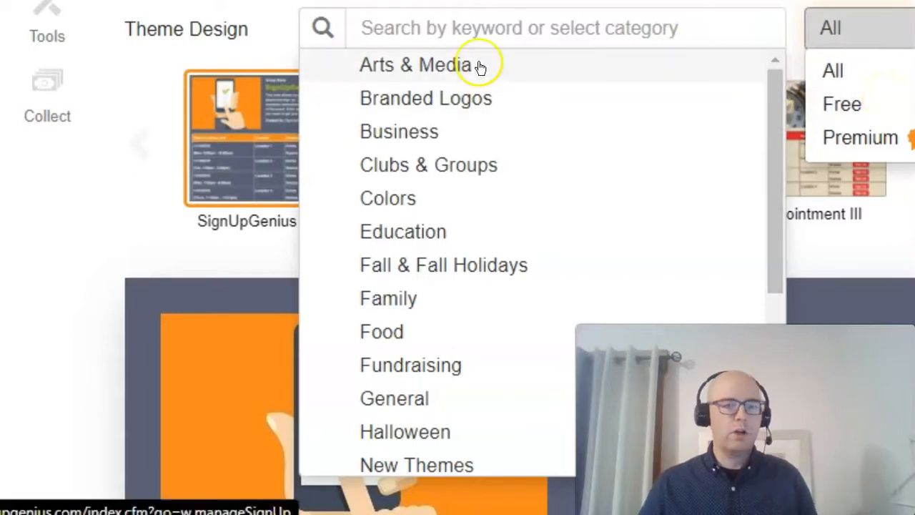
{"action": "left_click", "coordinate": [120, 197]}
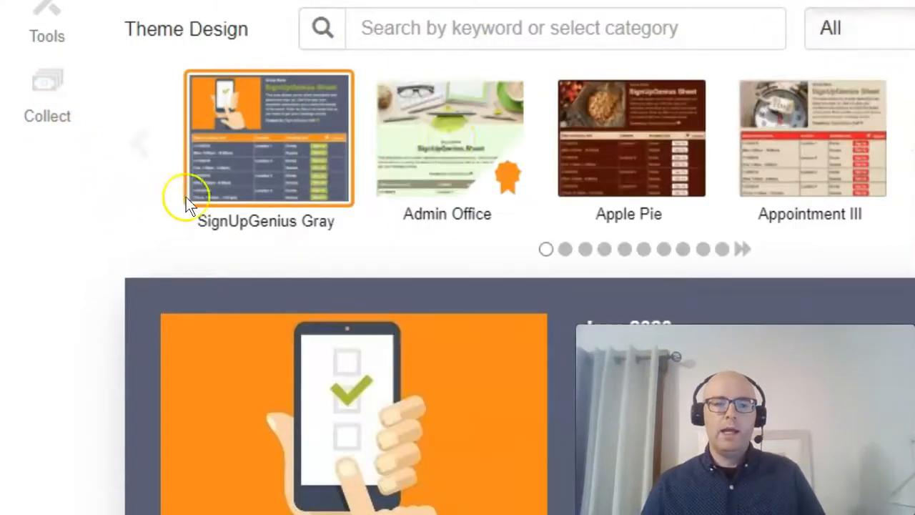
- Try the Apple Pie theme and preview the sign up with it
{"action": "left_click", "coordinate": [604, 121]}
{"action": "scroll", "coordinate": [553, 274], "scroll_direction": "down", "scroll_amount": 8}
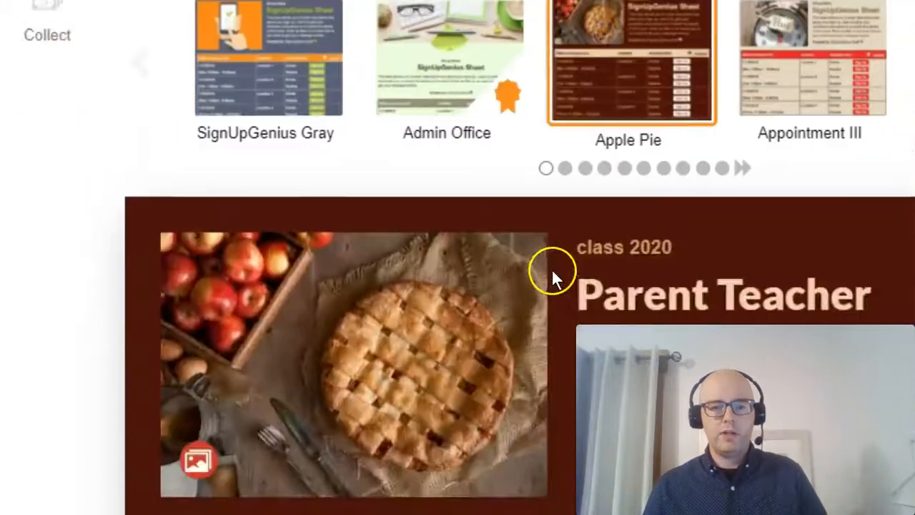
{"action": "scroll", "coordinate": [586, 63], "scroll_direction": "up", "scroll_amount": 3}
{"action": "scroll", "coordinate": [586, 65], "scroll_direction": "up", "scroll_amount": 2}
{"action": "left_click", "coordinate": [629, 4]}
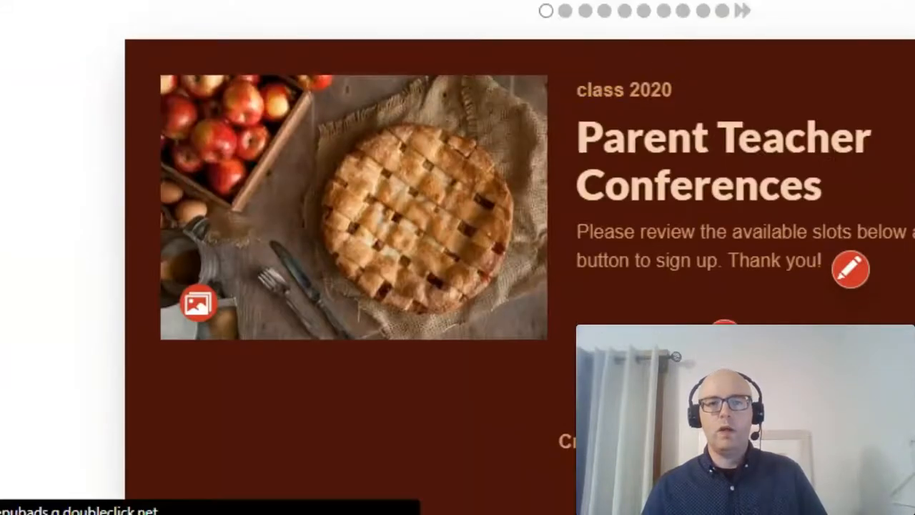
{"action": "scroll", "coordinate": [636, 115], "scroll_direction": "down", "scroll_amount": 5}
- Apply the Appointment III theme to the sign up, save the design and continue to the slots setup
{"action": "scroll", "coordinate": [604, 140], "scroll_direction": "up", "scroll_amount": 8}
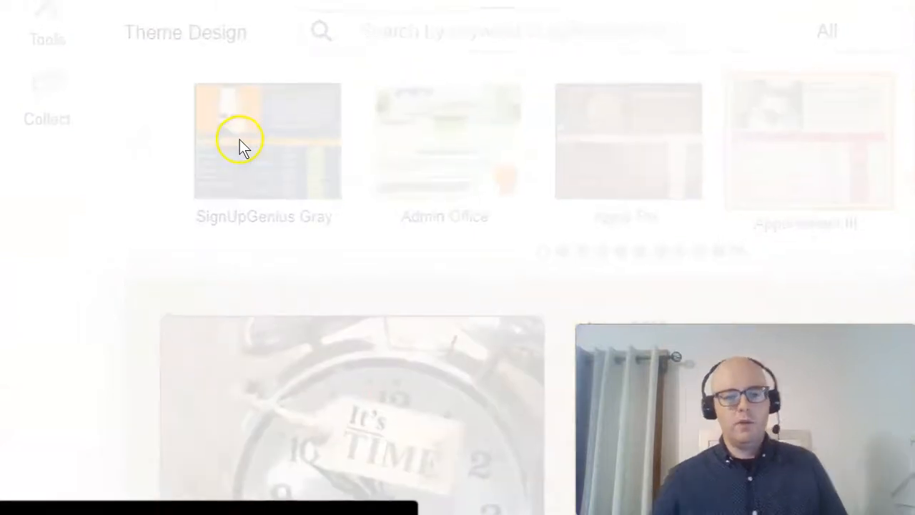
{"action": "scroll", "coordinate": [429, 243], "scroll_direction": "down", "scroll_amount": 3}
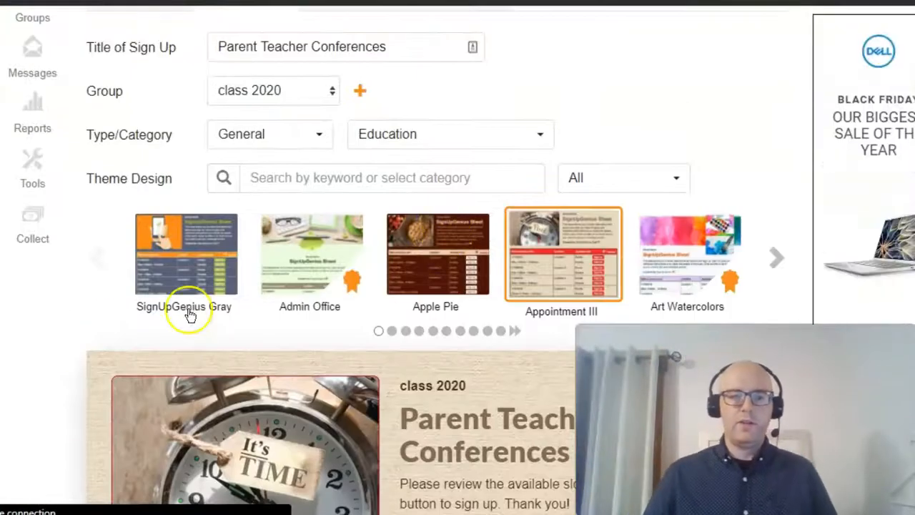
{"action": "scroll", "coordinate": [214, 284], "scroll_direction": "down", "scroll_amount": 12}
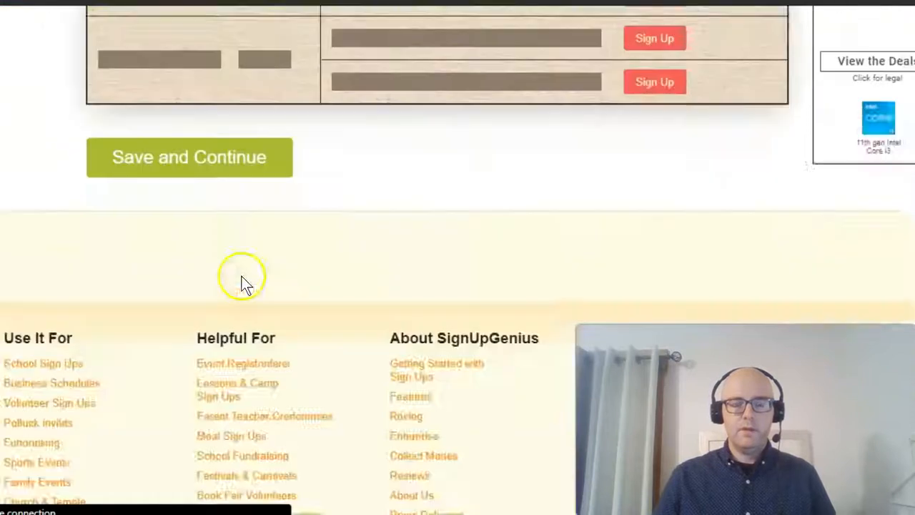
{"action": "scroll", "coordinate": [225, 200], "scroll_direction": "up", "scroll_amount": 2}
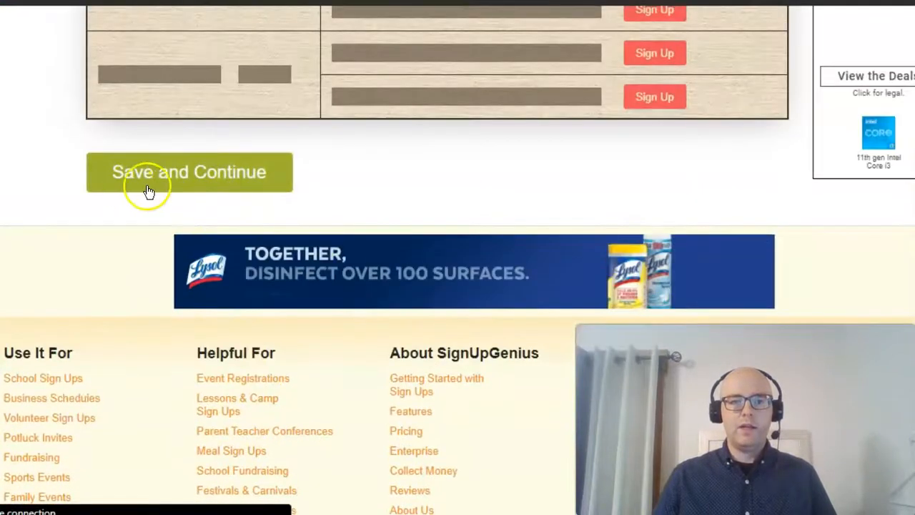
{"action": "left_click", "coordinate": [175, 175]}
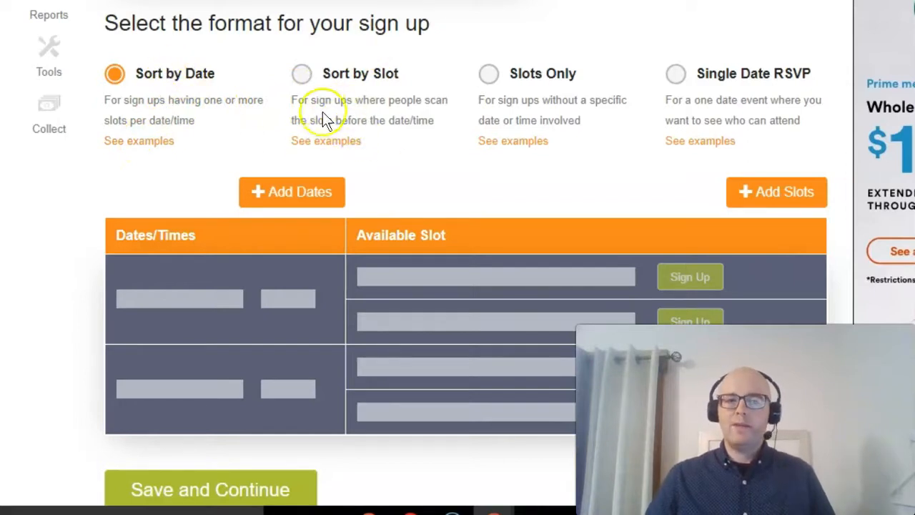
- Review the sample for the Sort by Slot format, then choose Sort by Date as the sign up format
{"action": "left_click", "coordinate": [312, 141]}
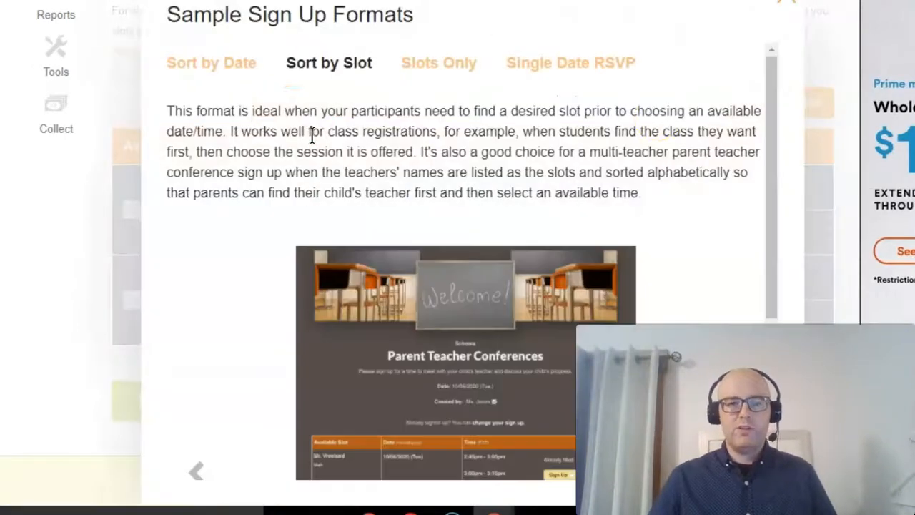
{"action": "left_click", "coordinate": [778, 12]}
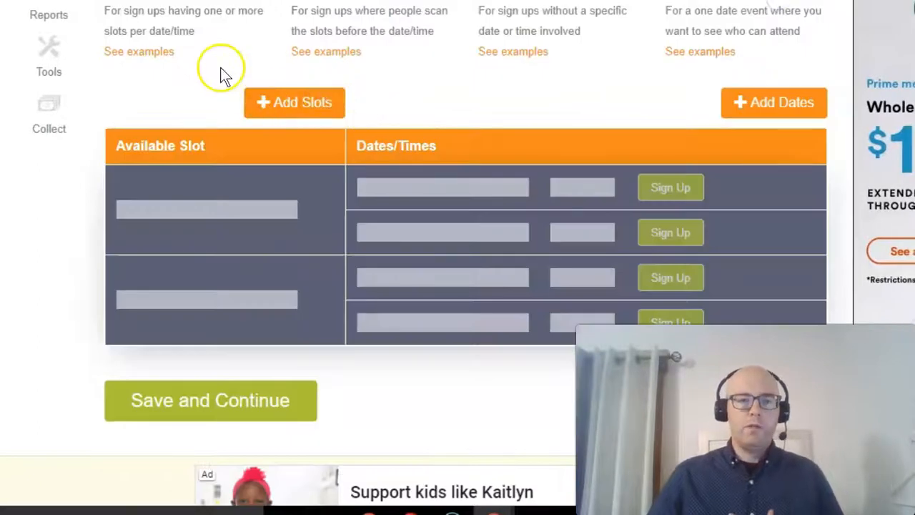
{"action": "scroll", "coordinate": [220, 68], "scroll_direction": "up", "scroll_amount": 1}
{"action": "left_click", "coordinate": [116, 72]}
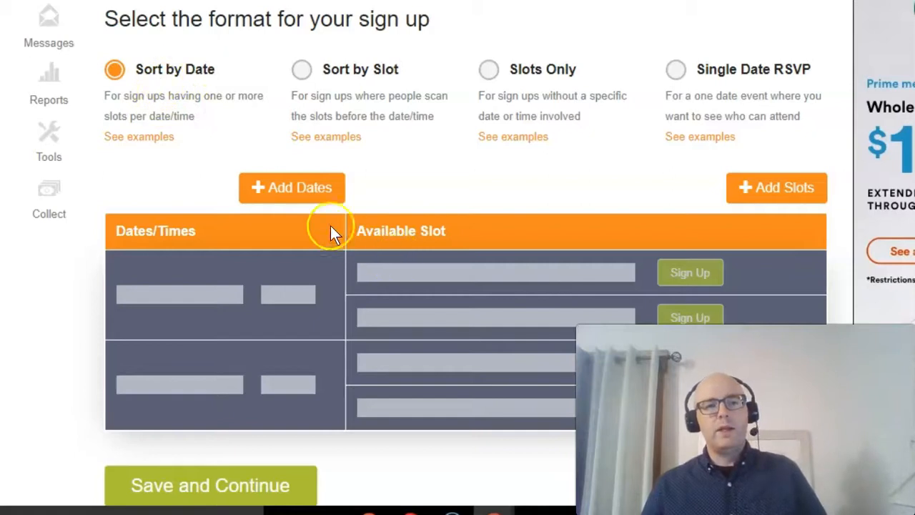
- Start adding time slots to the sign up, with the event running from 11/03/2020 to 11/03/2020
{"action": "left_click", "coordinate": [287, 190]}
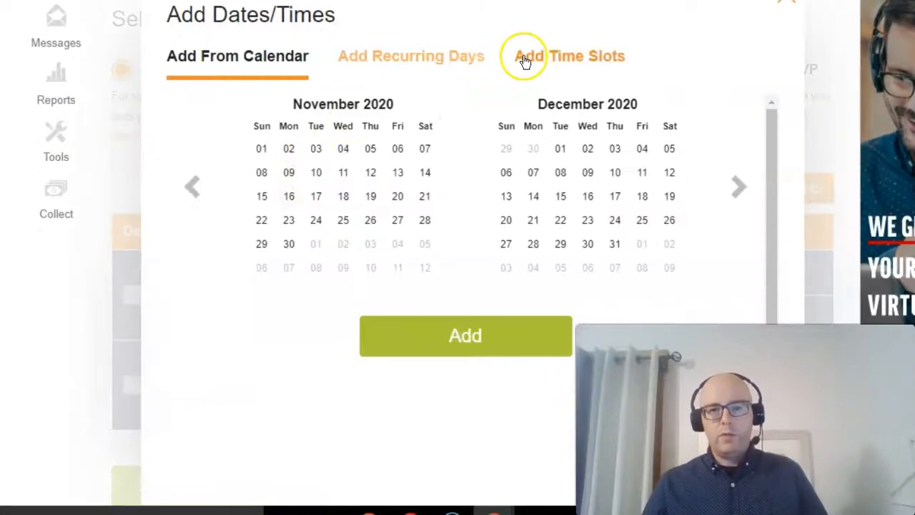
{"action": "left_click", "coordinate": [550, 63]}
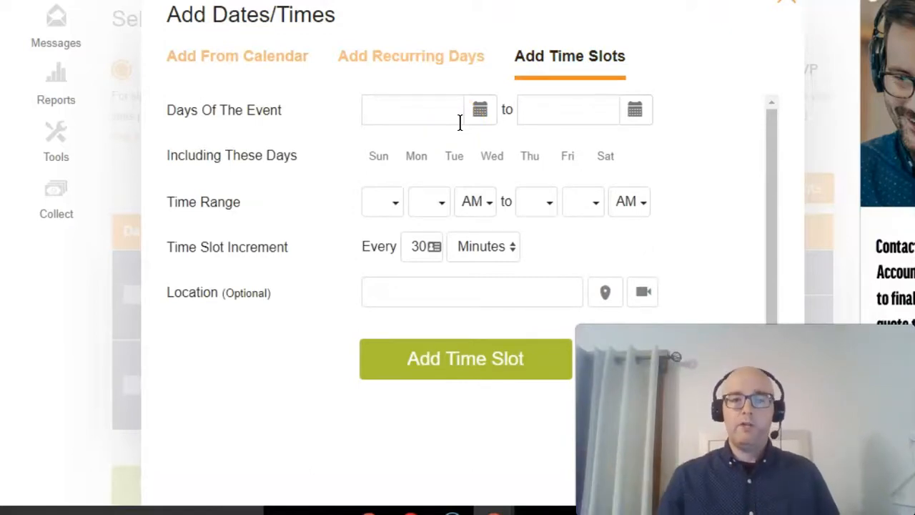
{"action": "left_click", "coordinate": [481, 113]}
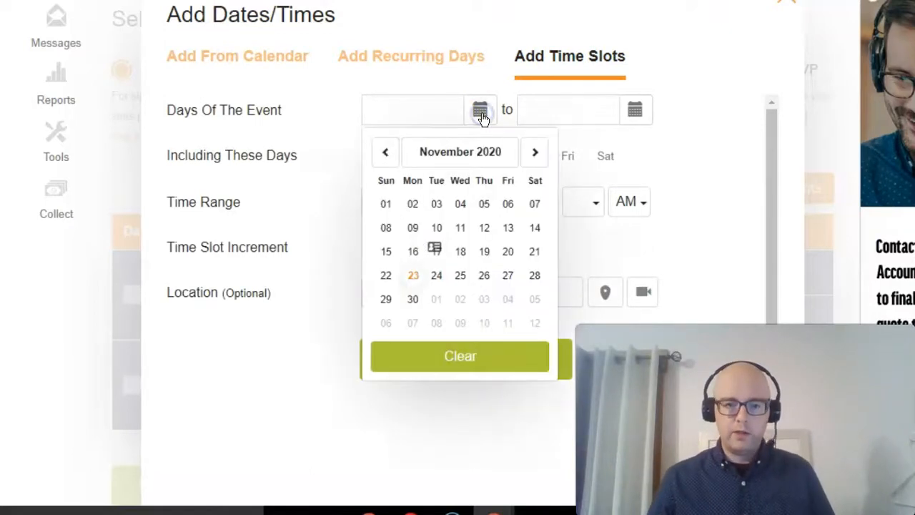
{"action": "left_click", "coordinate": [436, 206]}
{"action": "left_click", "coordinate": [632, 110]}
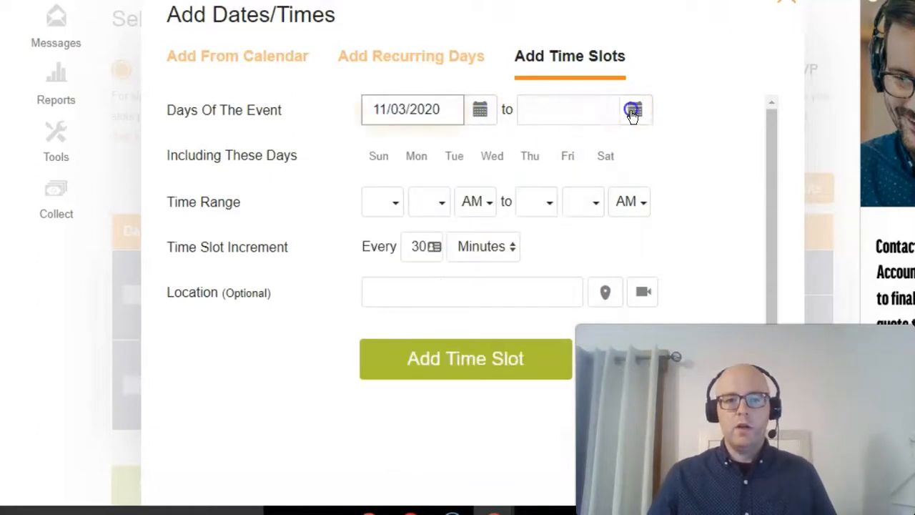
{"action": "left_click", "coordinate": [594, 206]}
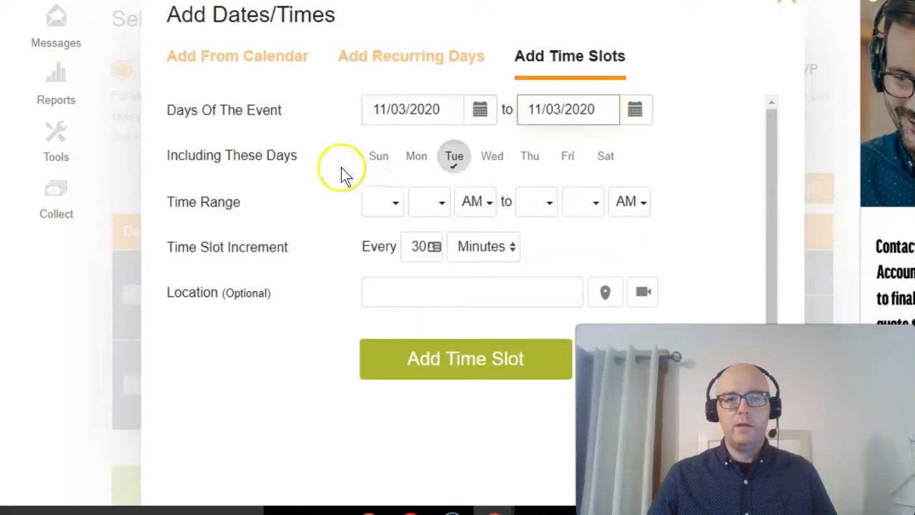
- Set the start of the time range to 02:00 PM
{"action": "left_click", "coordinate": [385, 206]}
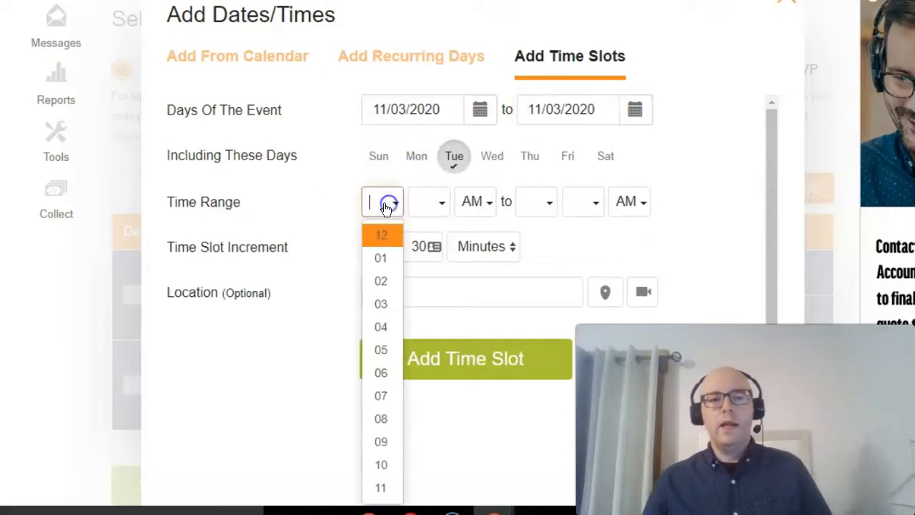
{"action": "left_click", "coordinate": [381, 281]}
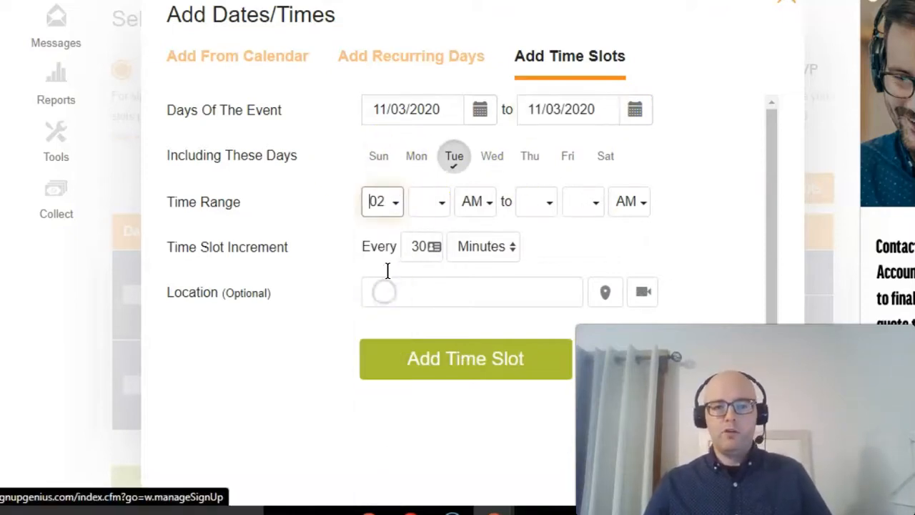
{"action": "left_click", "coordinate": [441, 201]}
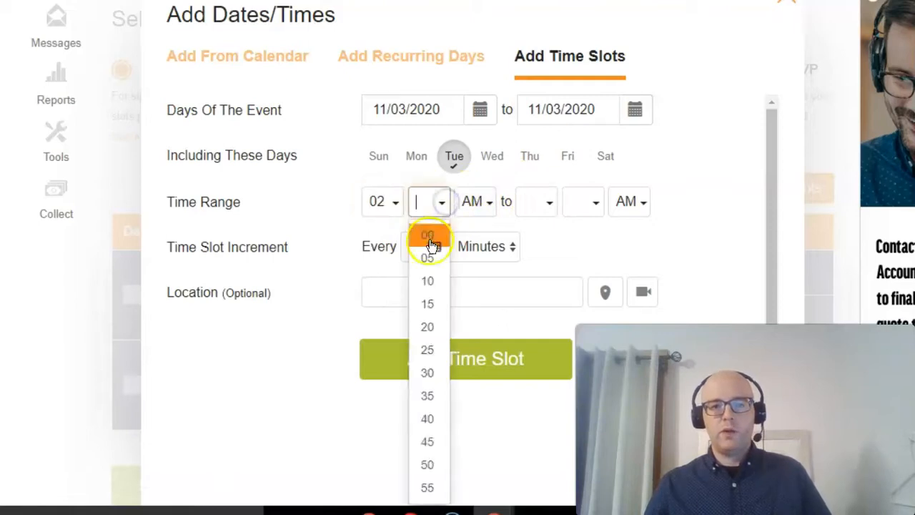
{"action": "left_click", "coordinate": [483, 202]}
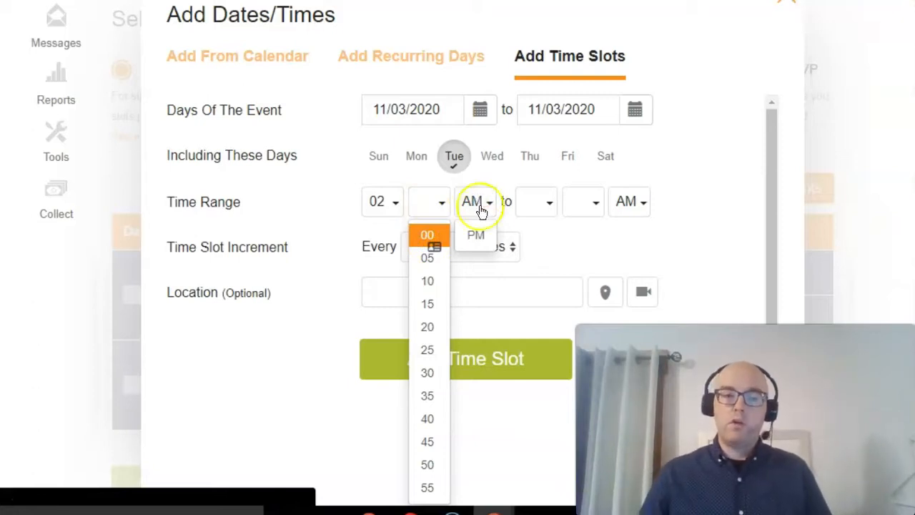
{"action": "left_click", "coordinate": [475, 234]}
{"action": "left_click", "coordinate": [432, 203]}
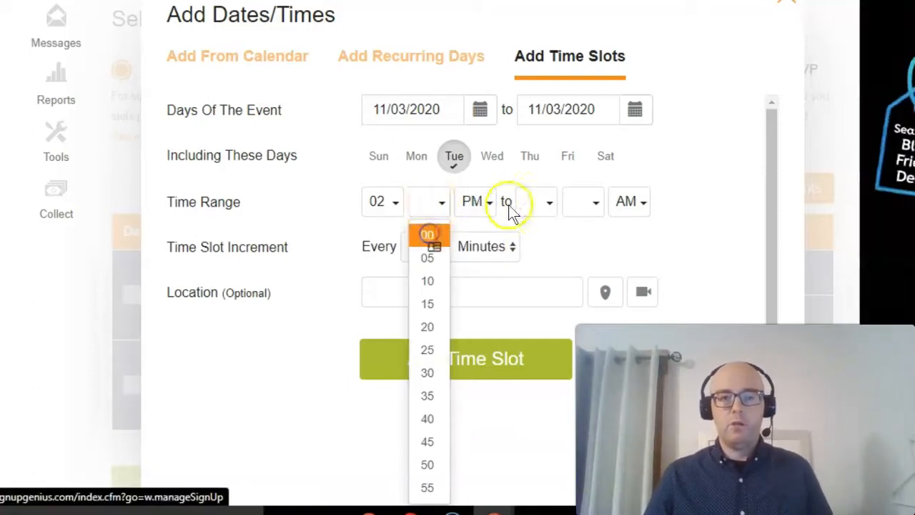
{"action": "left_click", "coordinate": [426, 234]}
- Set the end of the time range to 04:00 PM
{"action": "left_click", "coordinate": [546, 203]}
{"action": "left_click", "coordinate": [536, 326]}
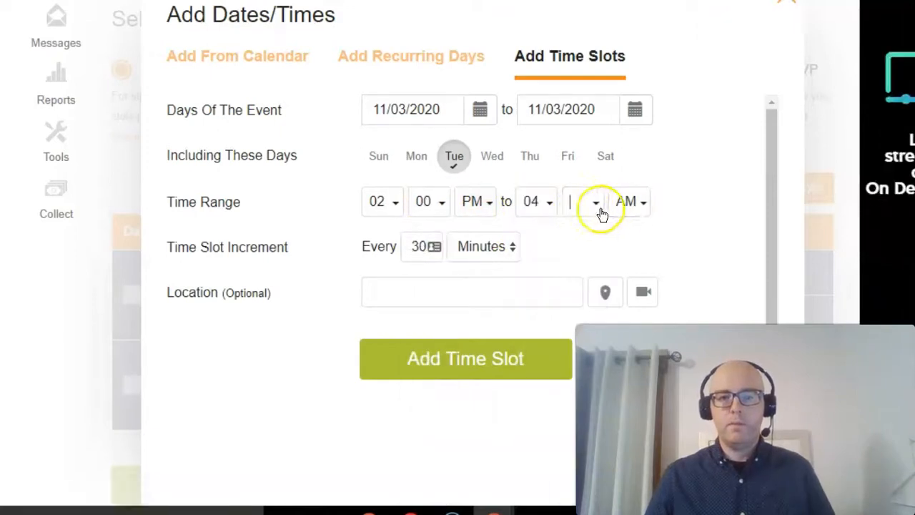
{"action": "left_click", "coordinate": [597, 206]}
{"action": "left_click", "coordinate": [583, 235]}
{"action": "left_click", "coordinate": [627, 205]}
{"action": "left_click", "coordinate": [628, 234]}
- Set the time slot increment to every 15 minutes and add the slots to the sign up
{"action": "left_click_drag", "start_coordinate": [427, 247], "coordinate": [407, 248]}
{"action": "type", "text": "15"}
{"action": "left_click", "coordinate": [460, 368]}
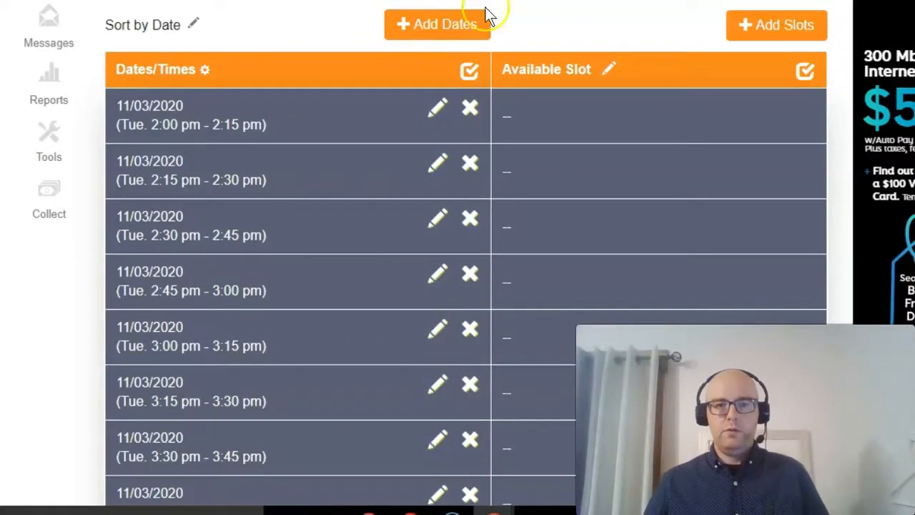
- Start adding another set of time slots, with the event running from 11/04/2020 to 11/06/2020
{"action": "left_click", "coordinate": [411, 29]}
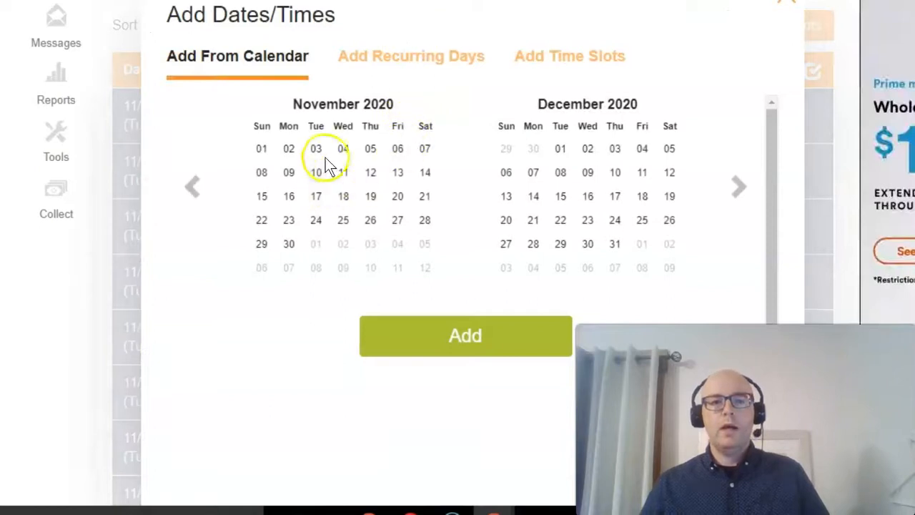
{"action": "left_click", "coordinate": [563, 58]}
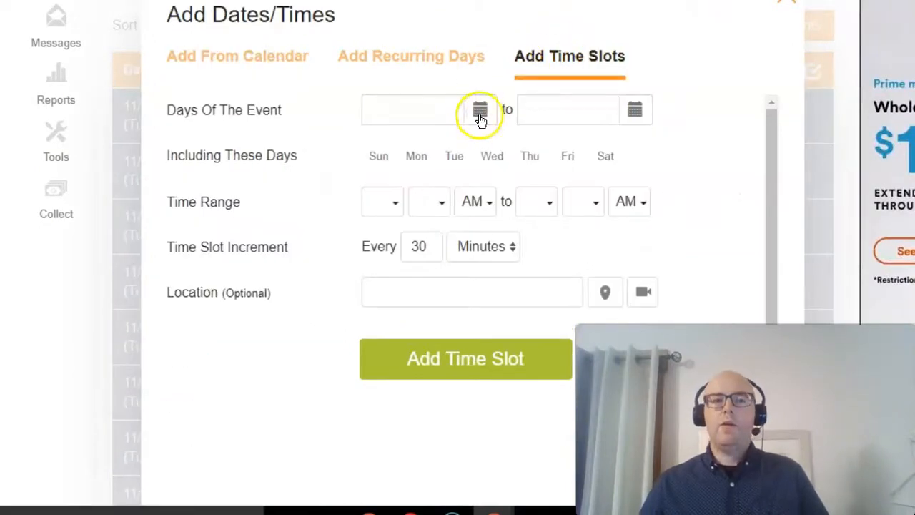
{"action": "left_click", "coordinate": [481, 114]}
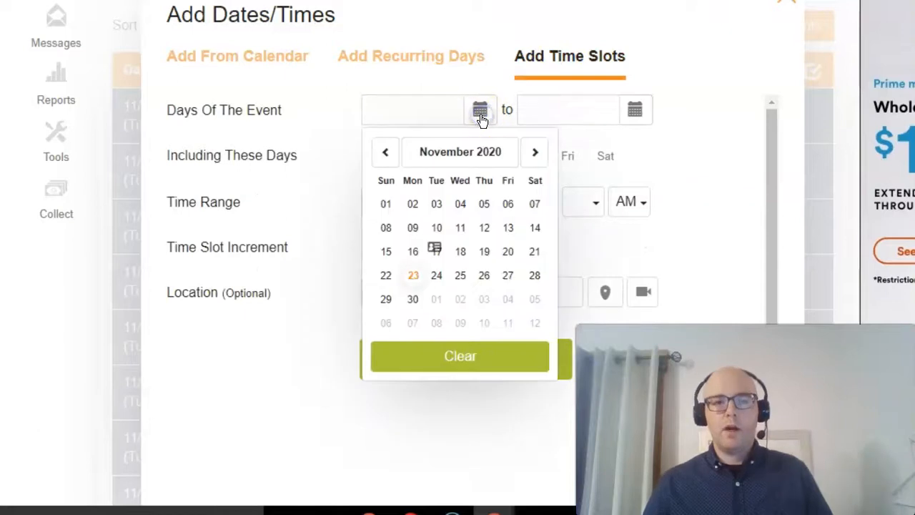
{"action": "left_click", "coordinate": [463, 208]}
{"action": "left_click", "coordinate": [634, 110]}
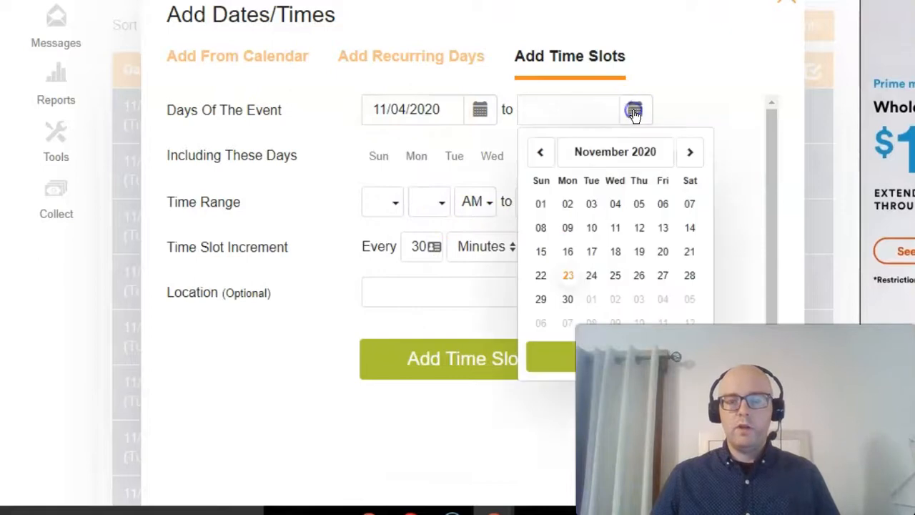
{"action": "left_click", "coordinate": [658, 204]}
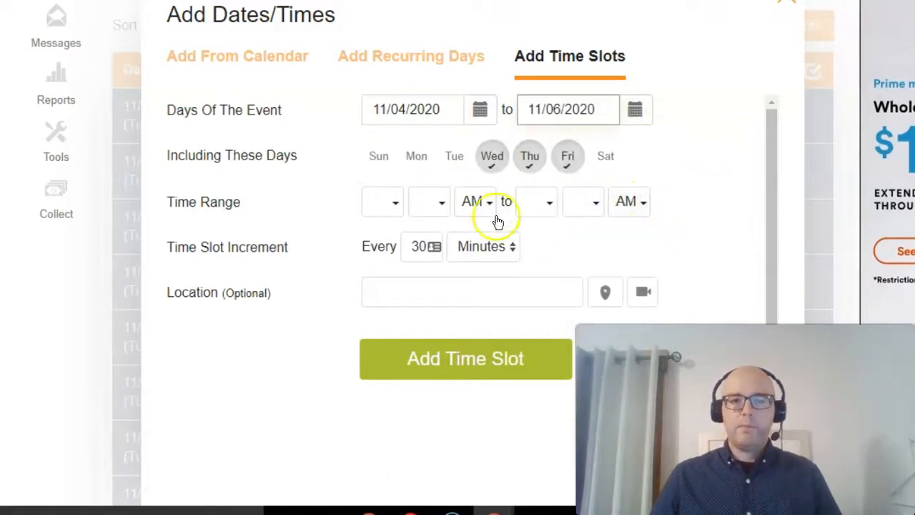
- Set the time range for these days from 08:00 AM to 03:00 PM
{"action": "left_click", "coordinate": [390, 201]}
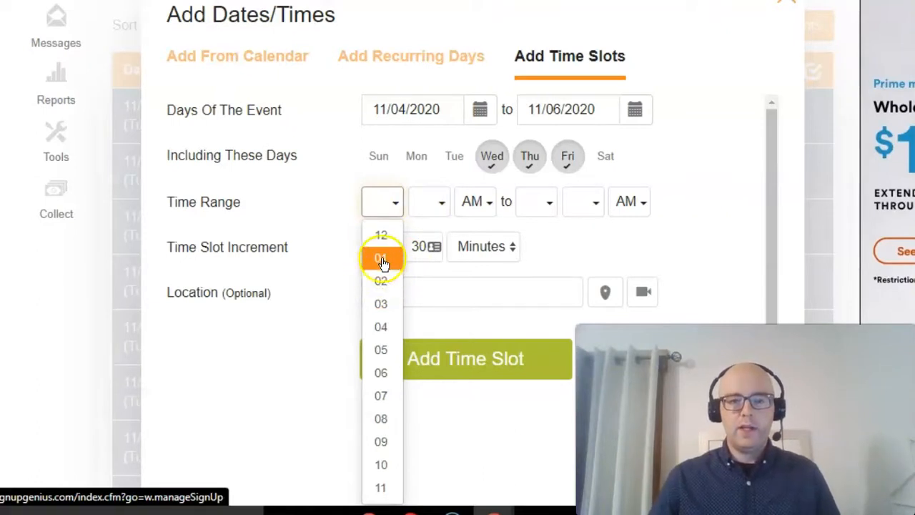
{"action": "left_click", "coordinate": [384, 421]}
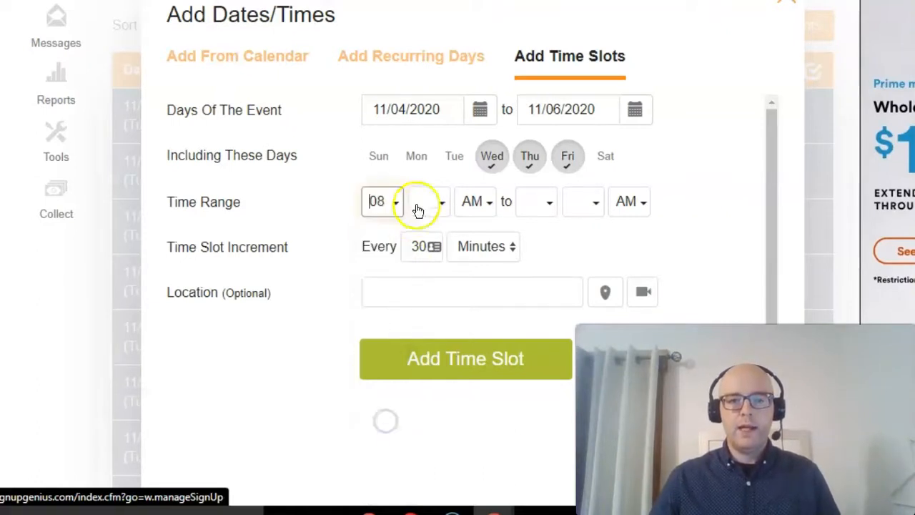
{"action": "left_click", "coordinate": [435, 203]}
{"action": "left_click", "coordinate": [433, 235]}
{"action": "left_click", "coordinate": [549, 205]}
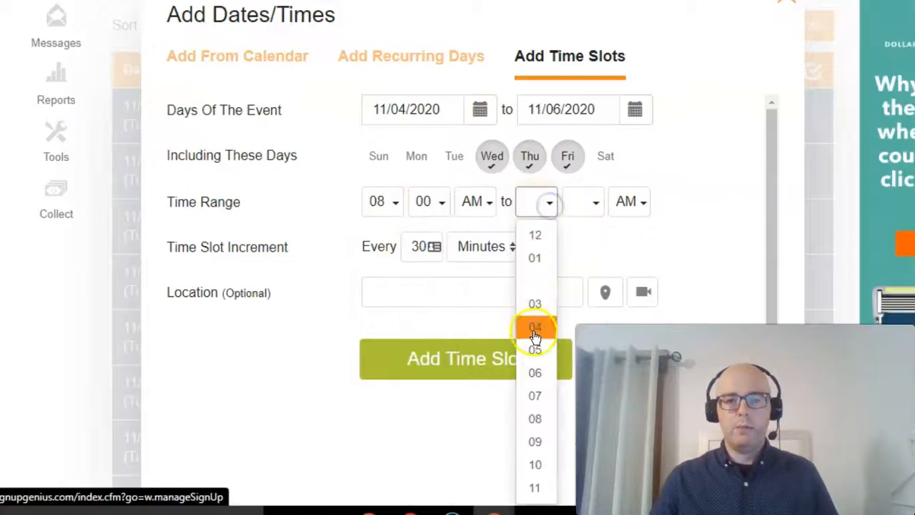
{"action": "left_click", "coordinate": [536, 300]}
{"action": "left_click", "coordinate": [630, 202]}
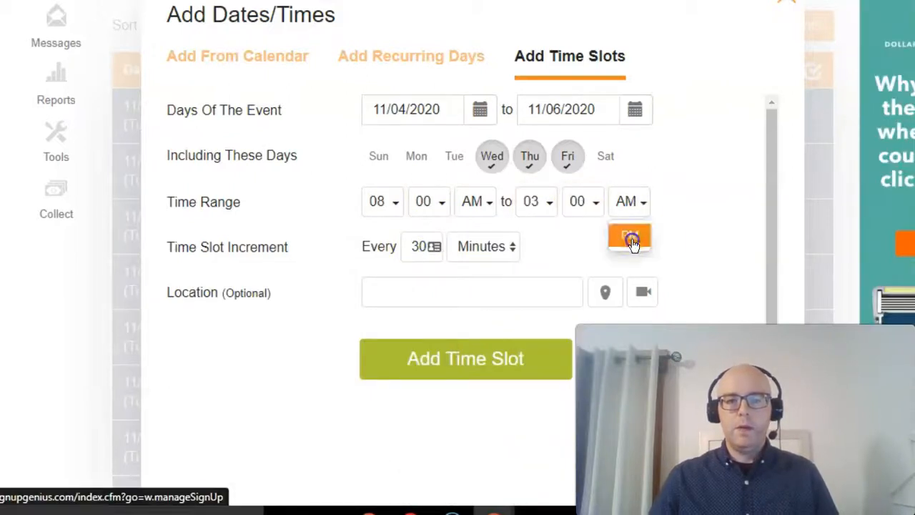
{"action": "left_click", "coordinate": [632, 238]}
- Set the increment to every 15 minutes and add the 11/04–11/06 time slots to the sign up
{"action": "left_click", "coordinate": [416, 247]}
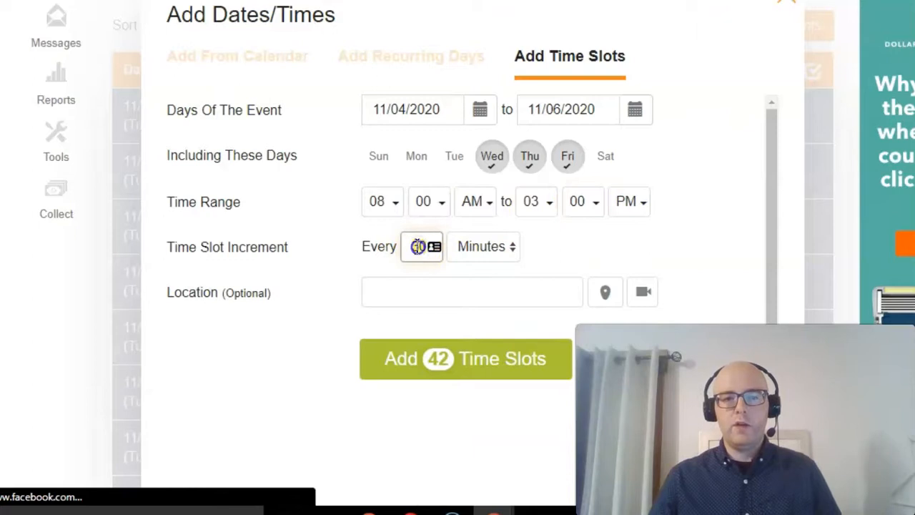
{"action": "type", "text": "15"}
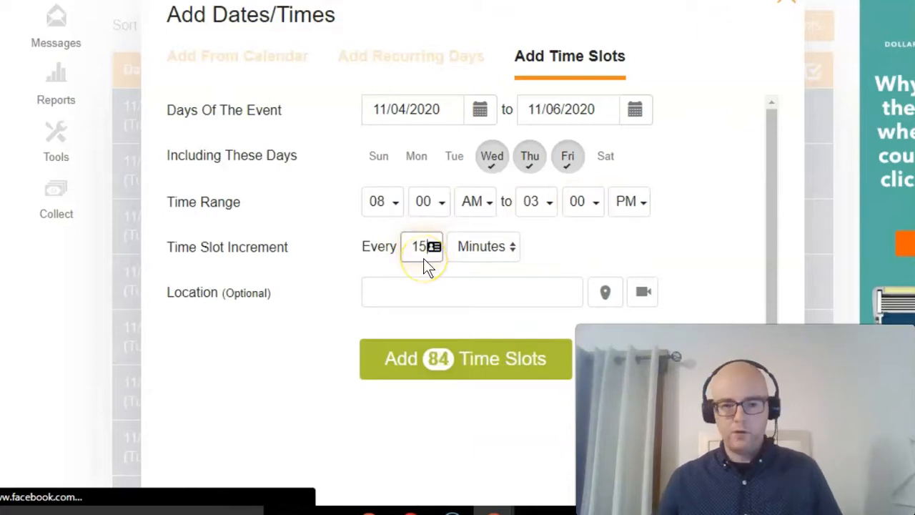
{"action": "left_click", "coordinate": [437, 363]}
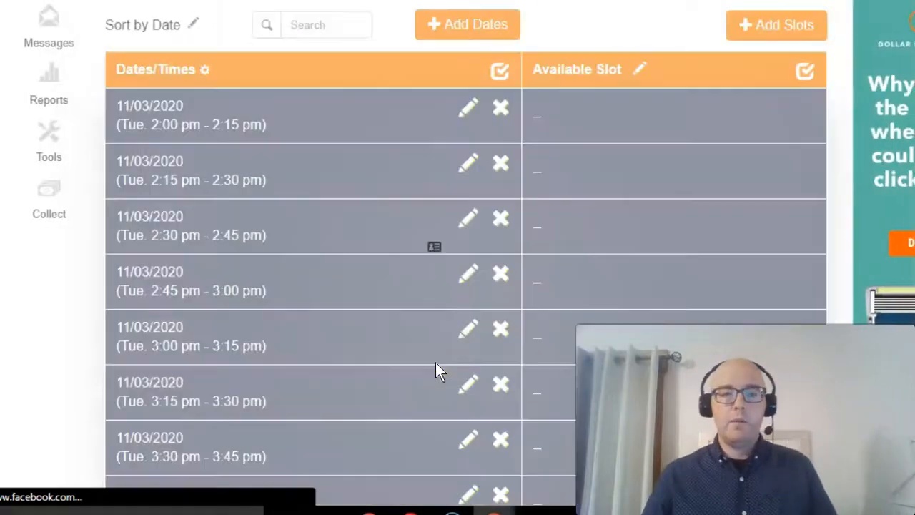
- Delete the four 15-minute slots between 11:00 am and 12:00 pm on 11/04/2020
{"action": "scroll", "coordinate": [375, 153], "scroll_direction": "down", "scroll_amount": 10}
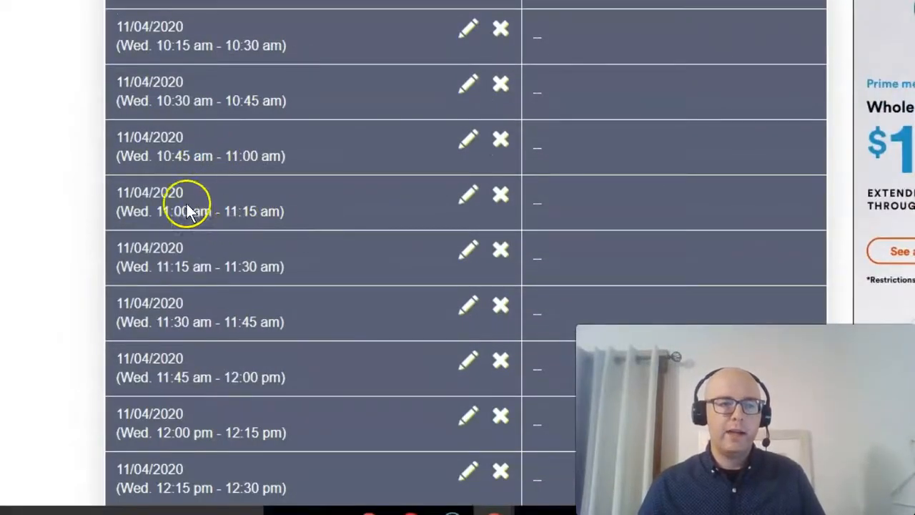
{"action": "scroll", "coordinate": [183, 203], "scroll_direction": "up", "scroll_amount": 13}
{"action": "scroll", "coordinate": [236, 366], "scroll_direction": "down", "scroll_amount": 4}
{"action": "scroll", "coordinate": [238, 370], "scroll_direction": "down", "scroll_amount": 10}
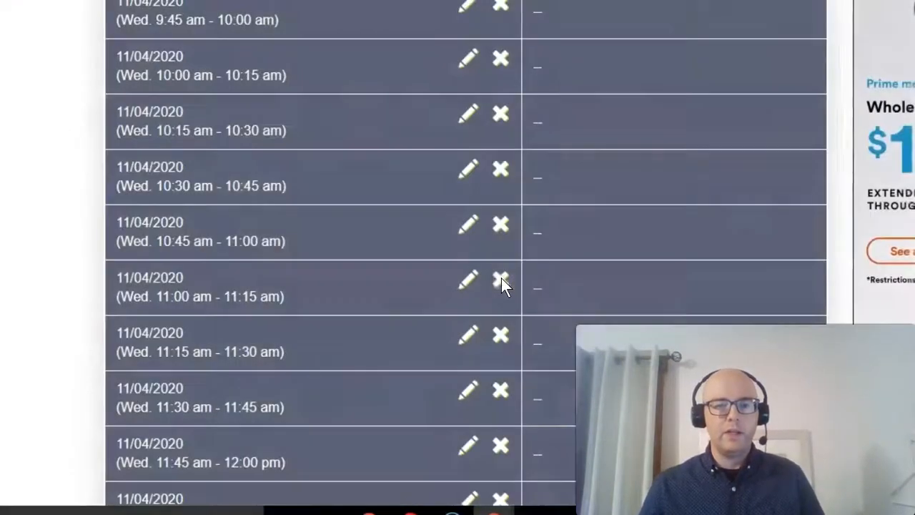
{"action": "left_click", "coordinate": [501, 280]}
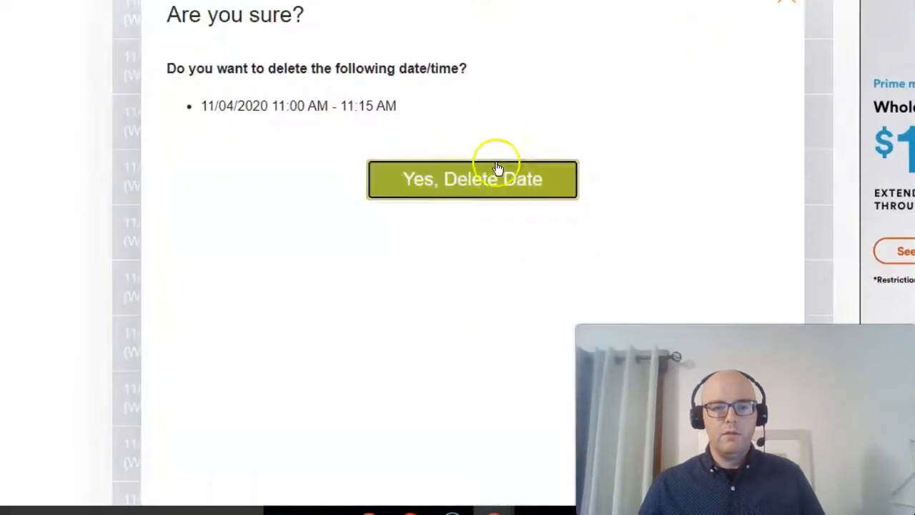
{"action": "left_click", "coordinate": [454, 194]}
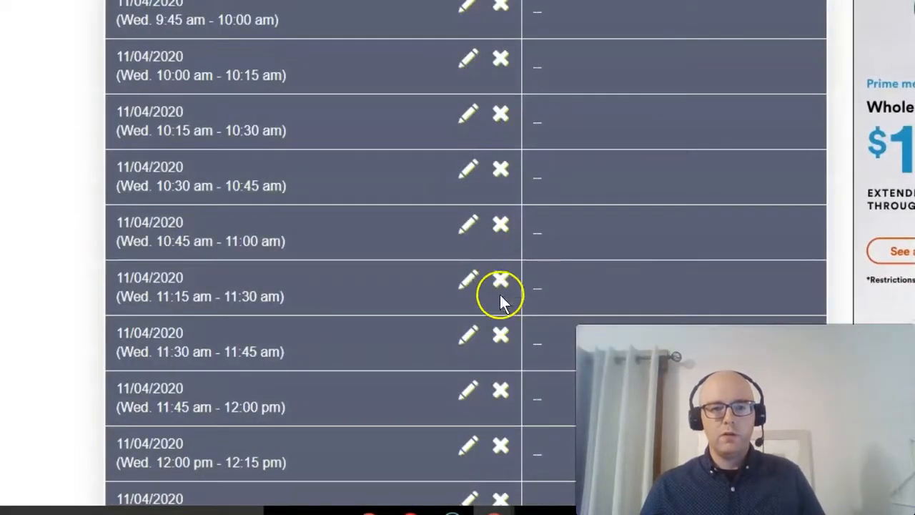
{"action": "left_click", "coordinate": [500, 283]}
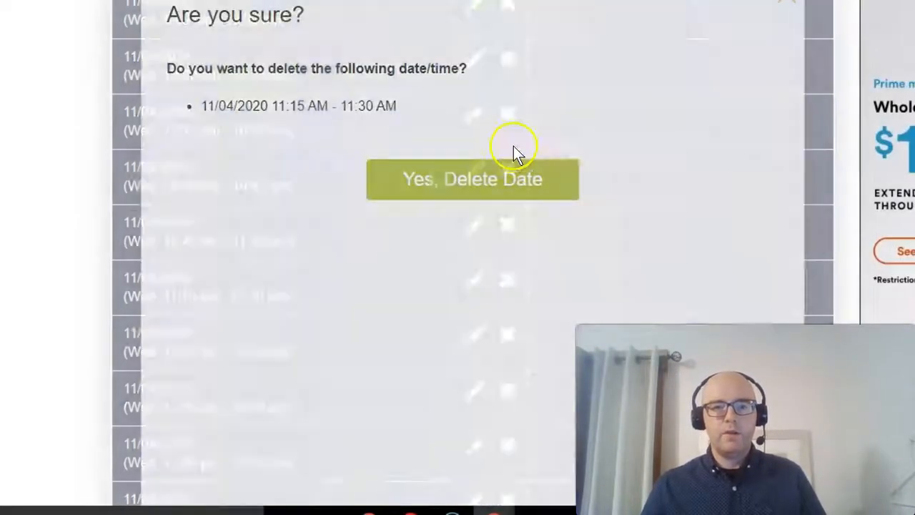
{"action": "left_click", "coordinate": [493, 180]}
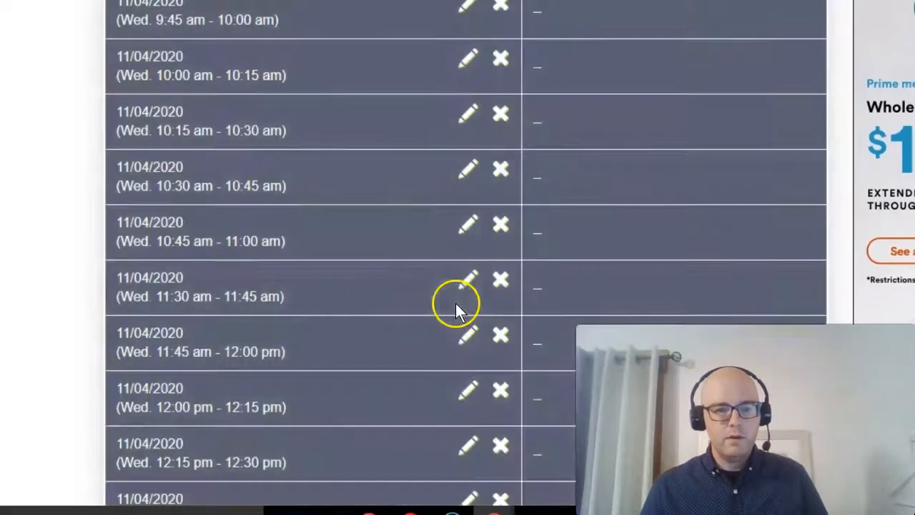
{"action": "left_click", "coordinate": [501, 279]}
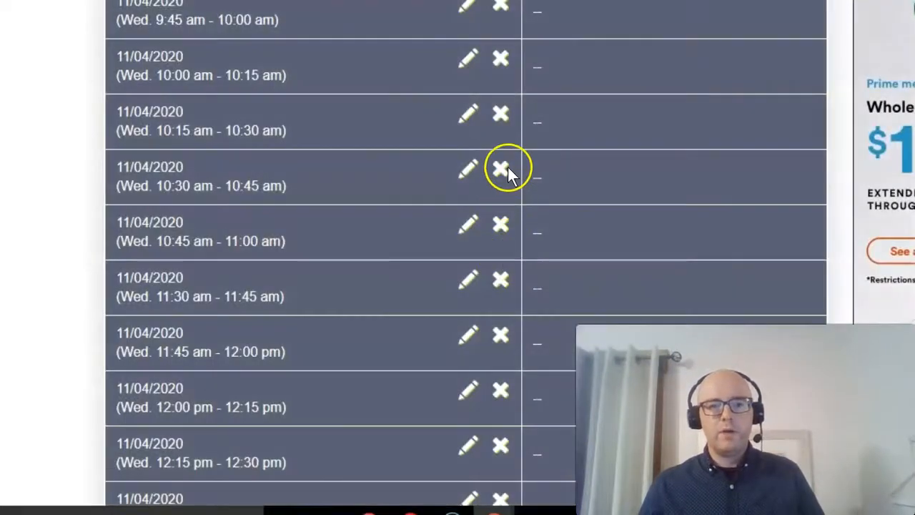
{"action": "left_click", "coordinate": [492, 176]}
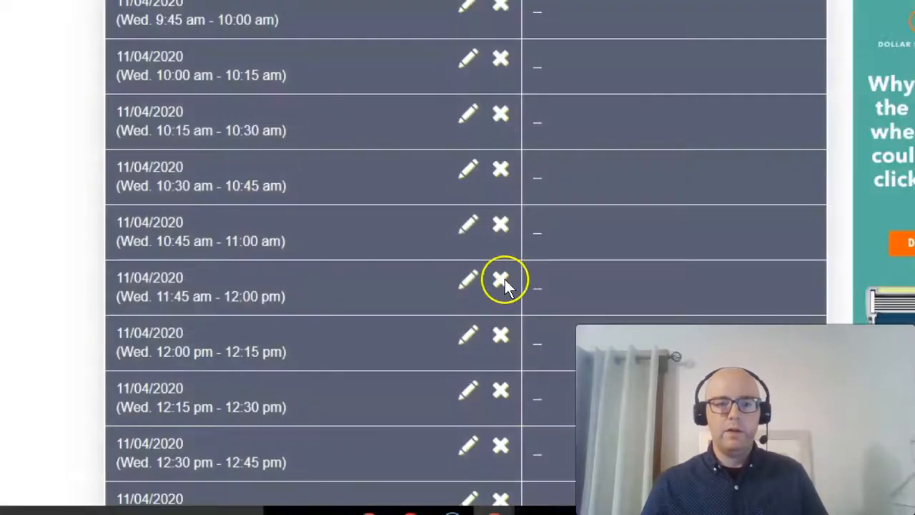
{"action": "left_click", "coordinate": [499, 278]}
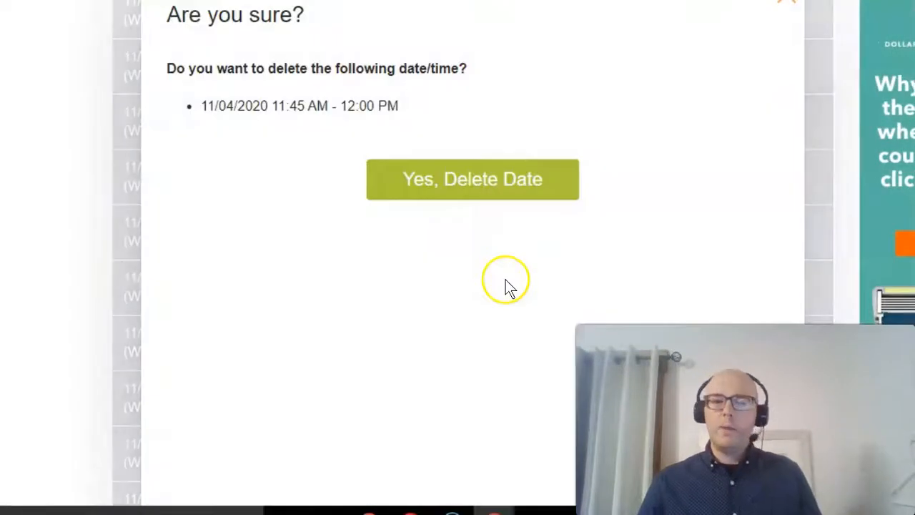
{"action": "left_click", "coordinate": [508, 175]}
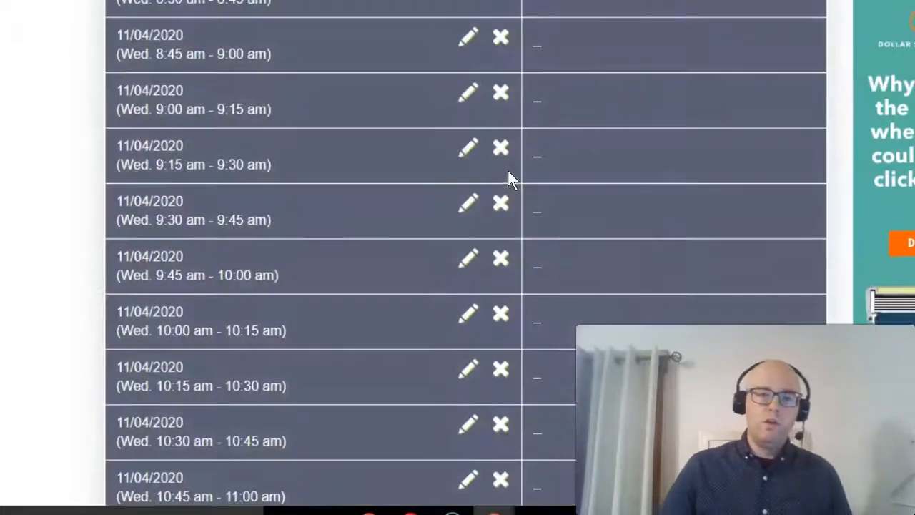
- Delete the 2:45 pm - 3:00 pm time slot on 11/03/2020
{"action": "scroll", "coordinate": [511, 167], "scroll_direction": "up", "scroll_amount": 7}
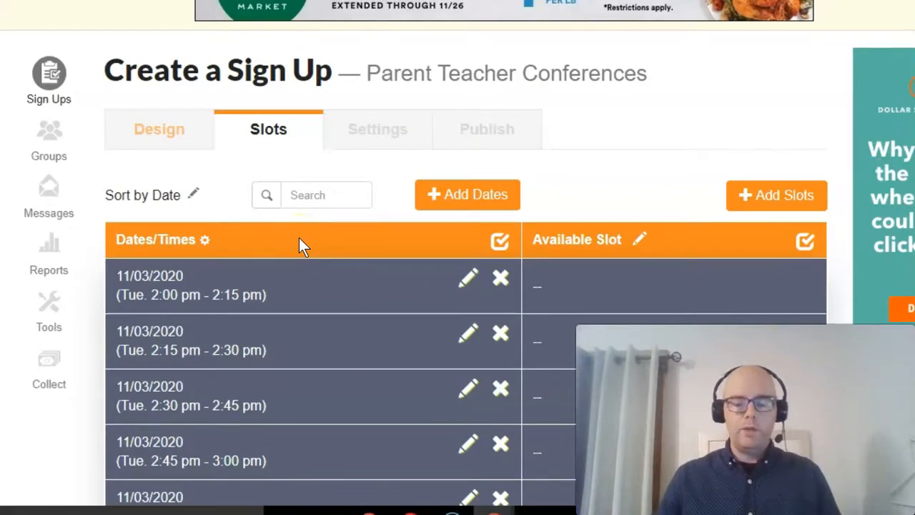
{"action": "scroll", "coordinate": [302, 262], "scroll_direction": "down", "scroll_amount": 3}
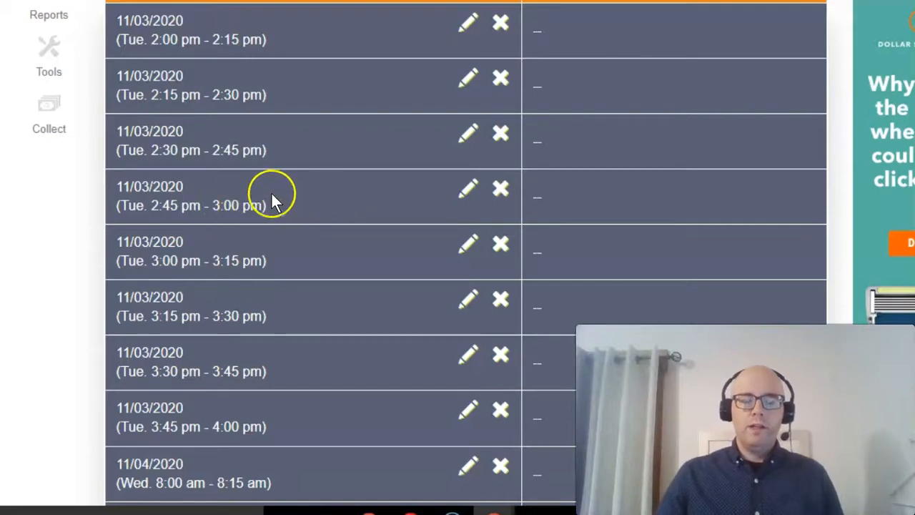
{"action": "left_click", "coordinate": [504, 192]}
{"action": "left_click", "coordinate": [504, 194]}
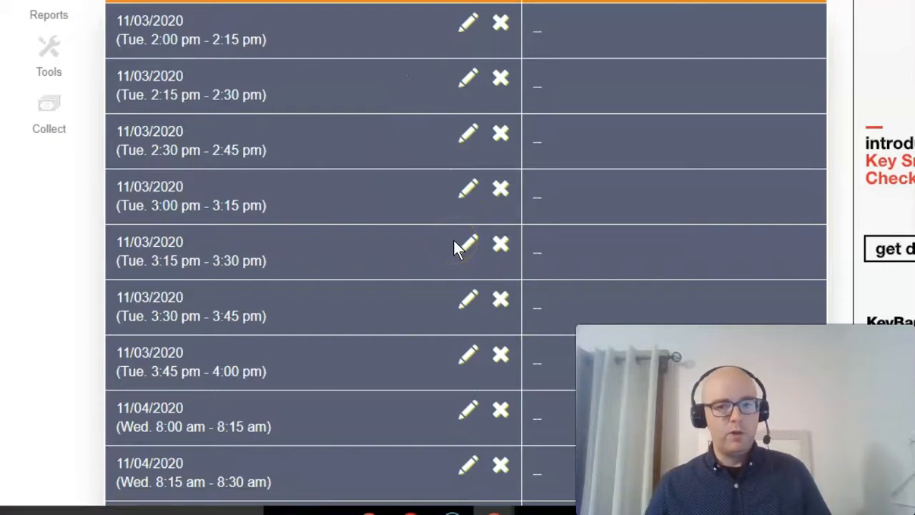
- Add a single slot titled "Parent teacher conference" with 1 wanted on all dates, and save it
{"action": "scroll", "coordinate": [485, 246], "scroll_direction": "up", "scroll_amount": 4}
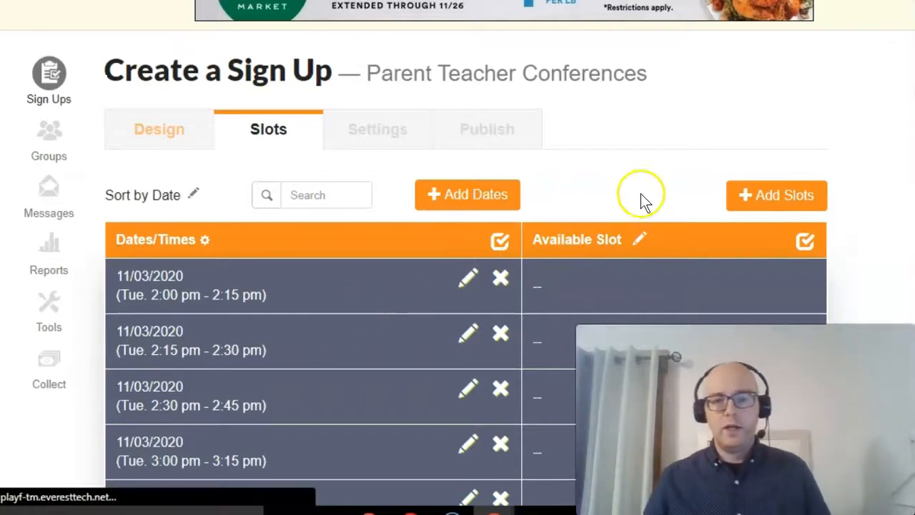
{"action": "left_click", "coordinate": [760, 202]}
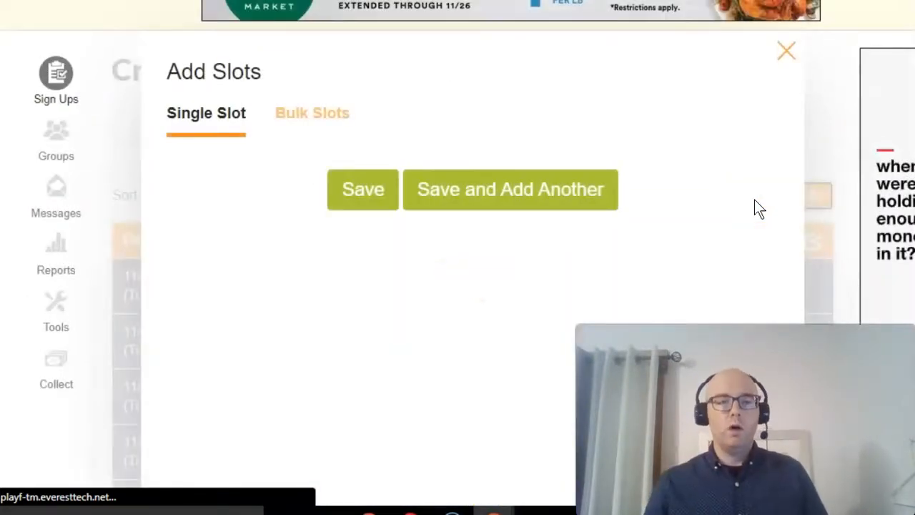
{"action": "left_click", "coordinate": [355, 175]}
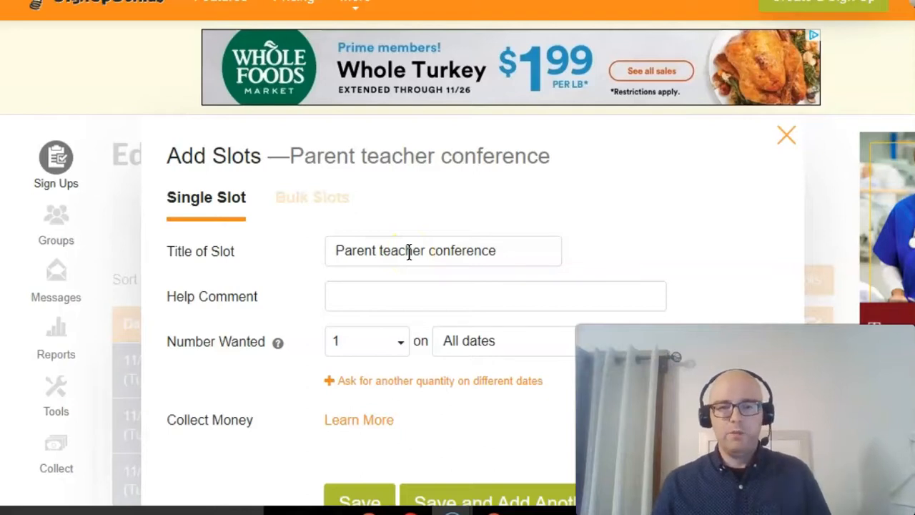
{"action": "scroll", "coordinate": [345, 266], "scroll_direction": "down", "scroll_amount": 1}
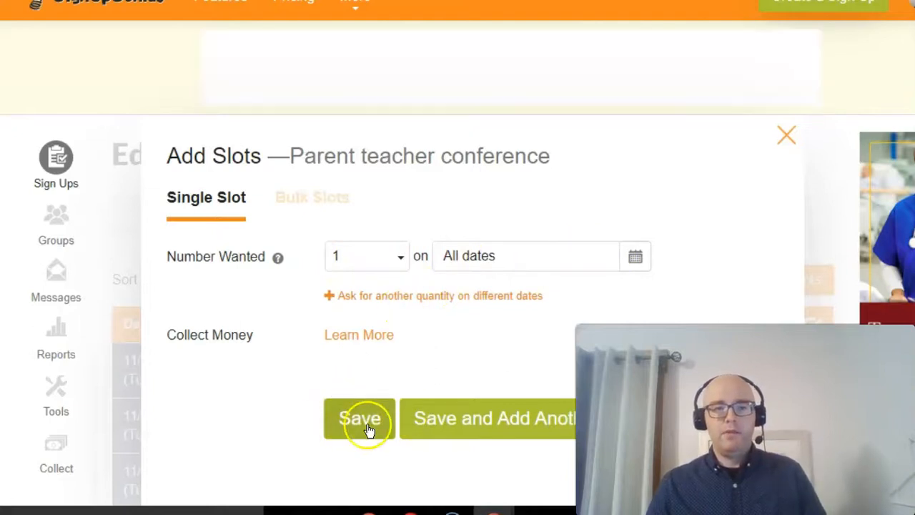
{"action": "left_click", "coordinate": [368, 428]}
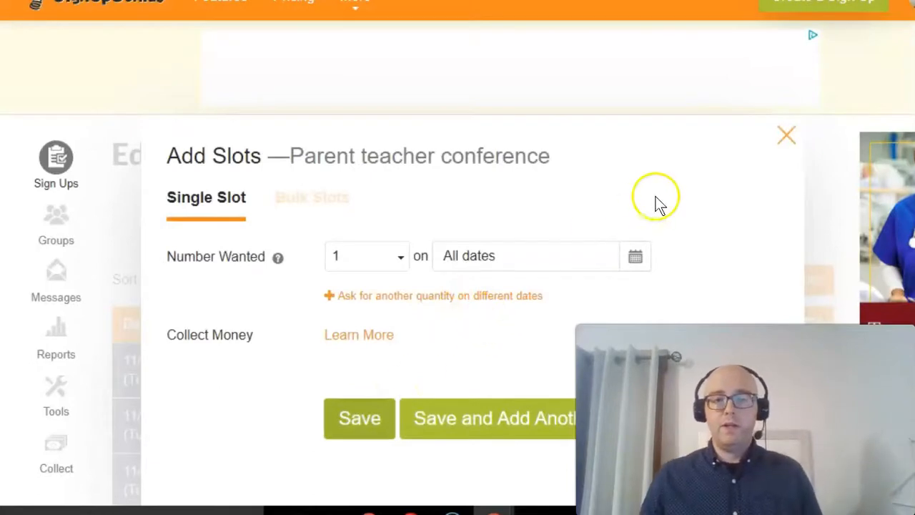
{"action": "left_click", "coordinate": [786, 135]}
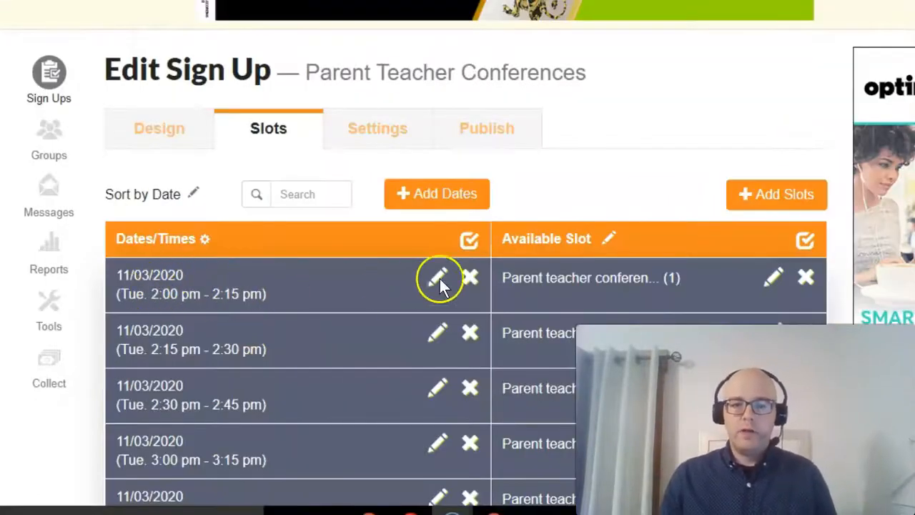
- Review the slots list, then save it and continue to the sign up's settings
{"action": "scroll", "coordinate": [561, 386], "scroll_direction": "down", "scroll_amount": 3}
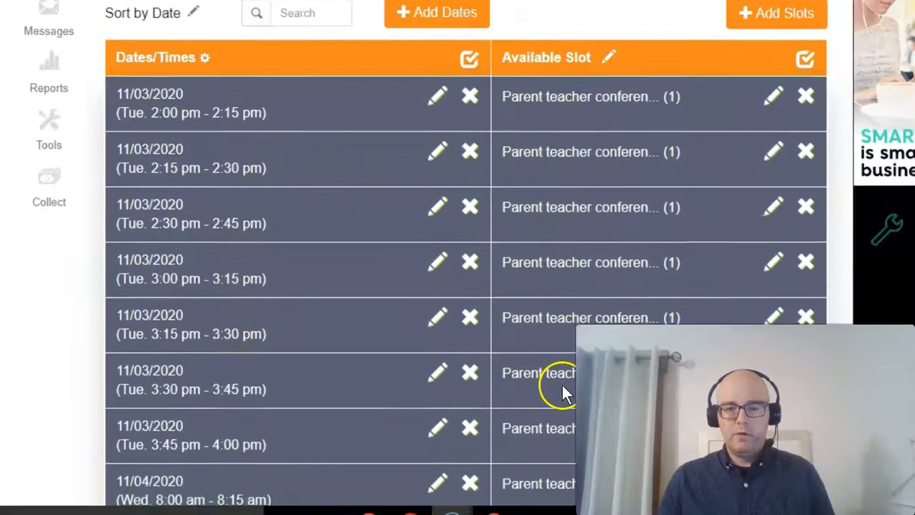
{"action": "scroll", "coordinate": [562, 392], "scroll_direction": "down", "scroll_amount": 15}
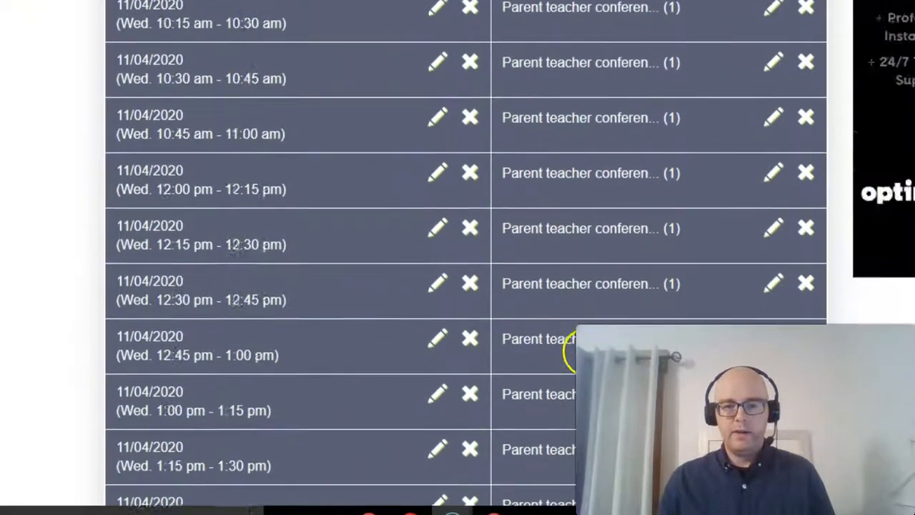
{"action": "scroll", "coordinate": [571, 375], "scroll_direction": "down", "scroll_amount": 15}
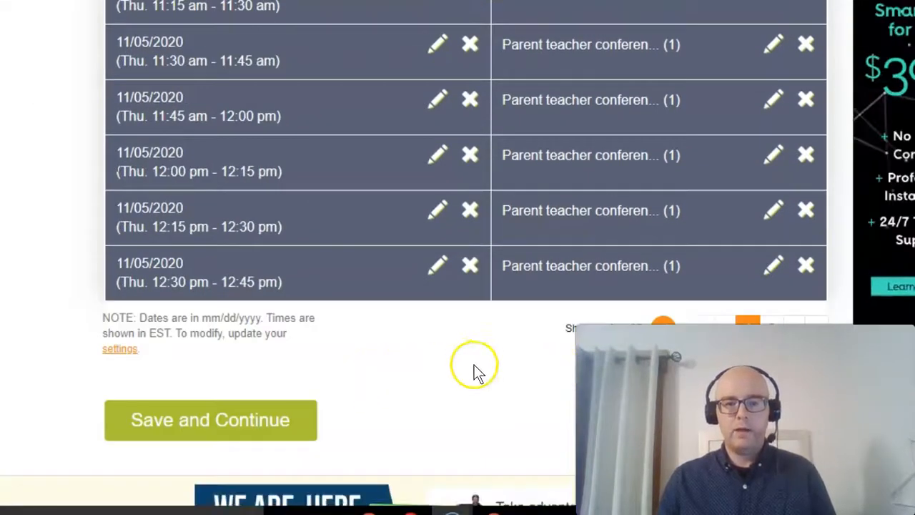
{"action": "left_click", "coordinate": [254, 418]}
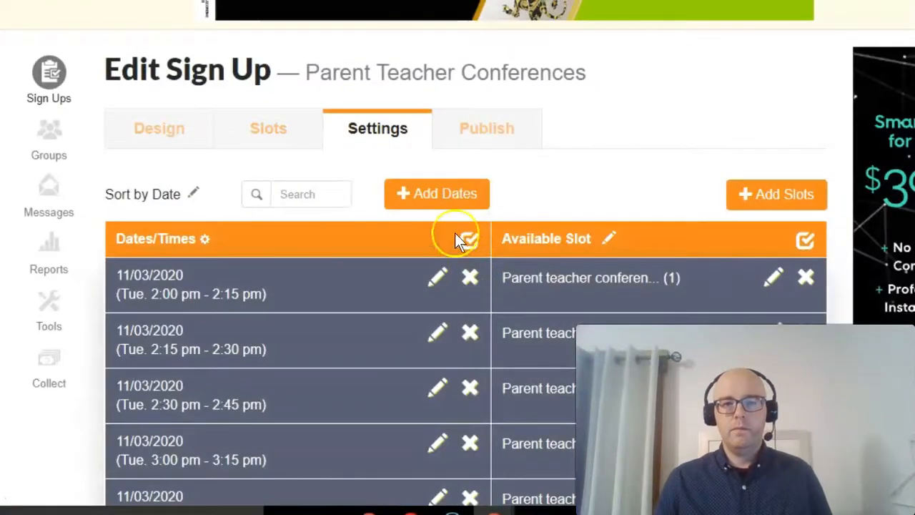
{"action": "scroll", "coordinate": [296, 164], "scroll_direction": "down", "scroll_amount": 3}
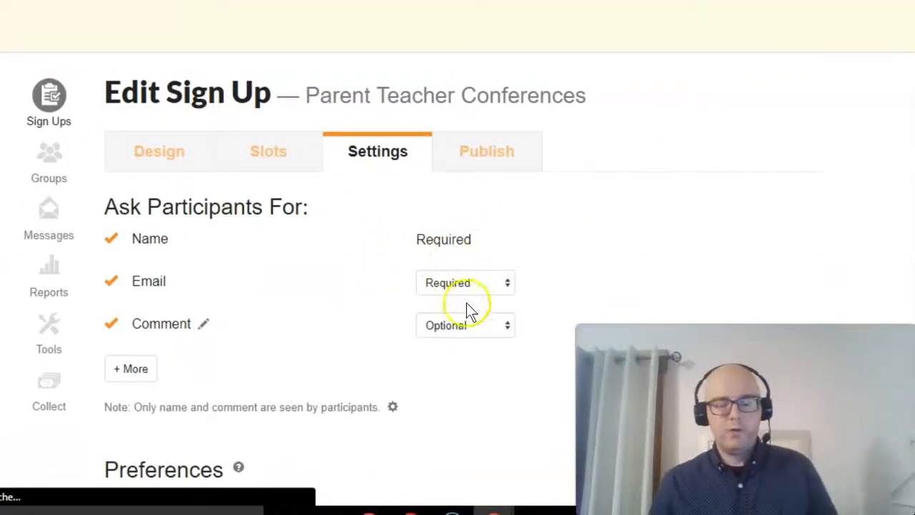
- Set the Comment field asked of participants to Optional
{"action": "left_click", "coordinate": [459, 333]}
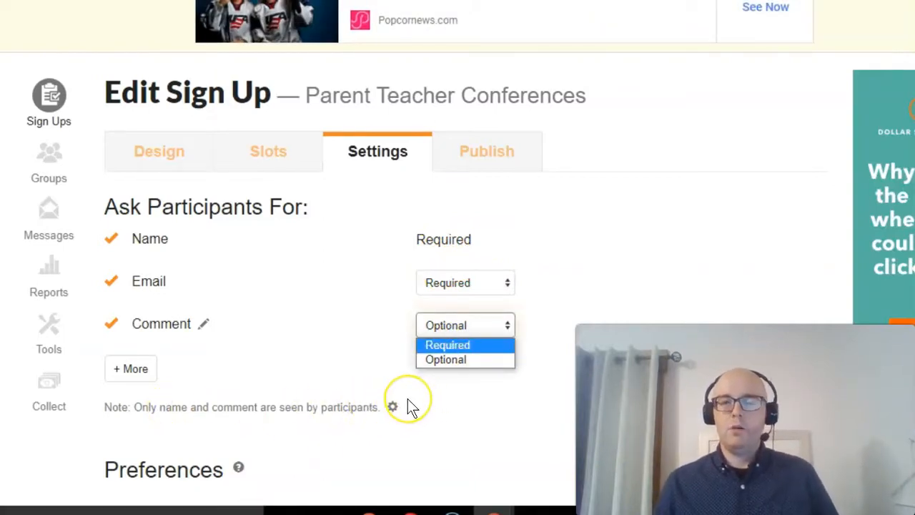
{"action": "left_click", "coordinate": [444, 360]}
{"action": "left_click", "coordinate": [477, 331]}
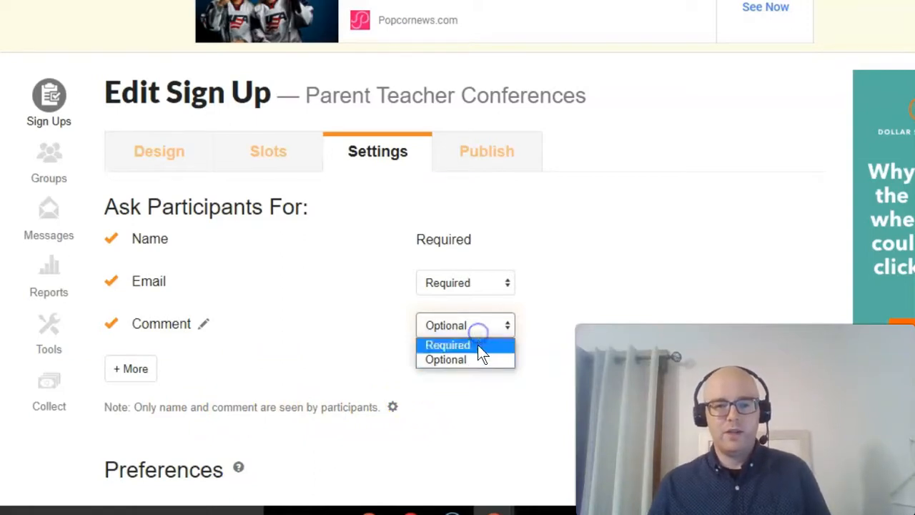
{"action": "left_click", "coordinate": [462, 359]}
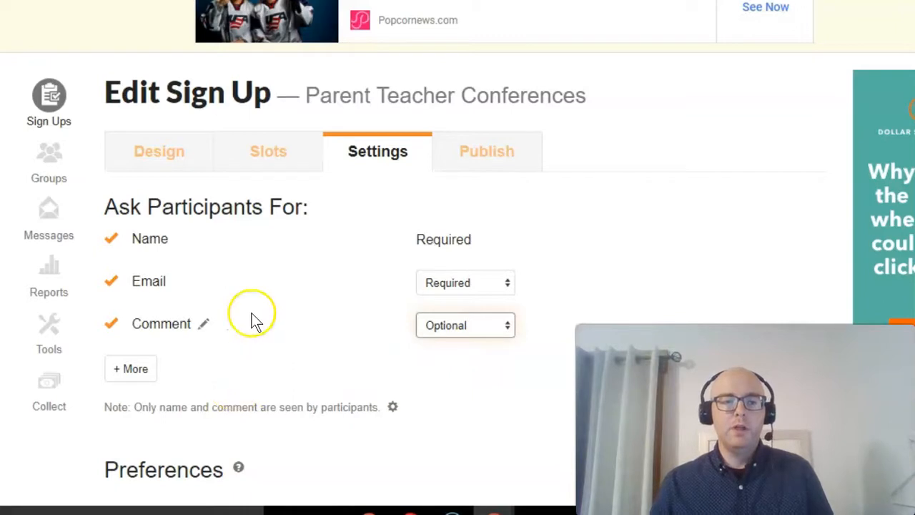
- In the notification preferences, set participant reminders to go out 1 day in advance
{"action": "scroll", "coordinate": [419, 283], "scroll_direction": "down", "scroll_amount": 5}
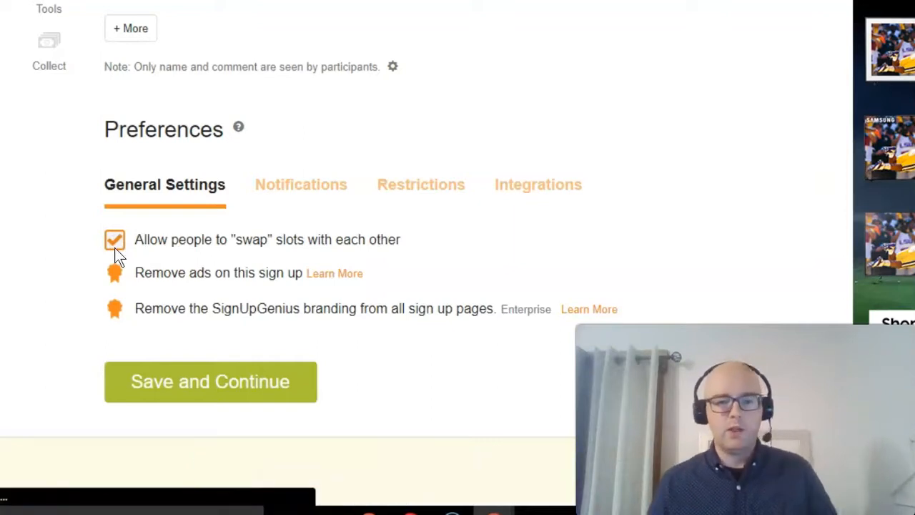
{"action": "left_click", "coordinate": [281, 185]}
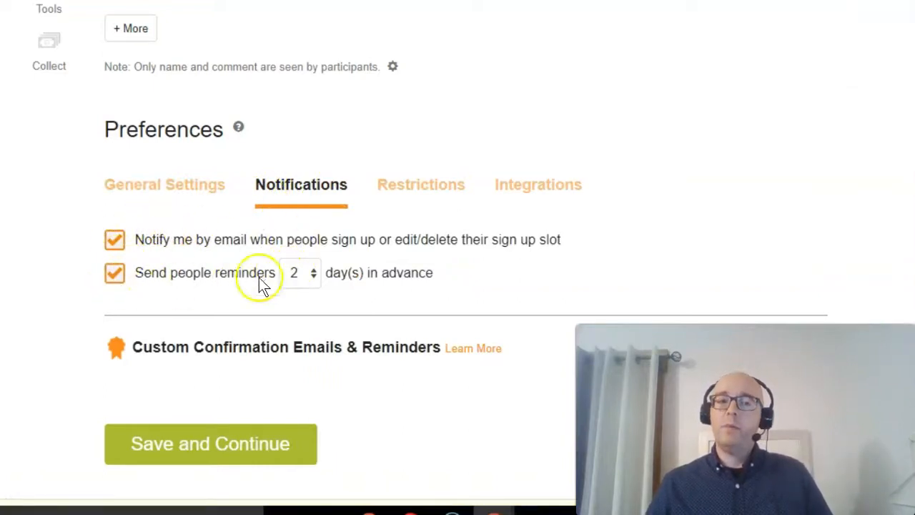
{"action": "left_click", "coordinate": [313, 276]}
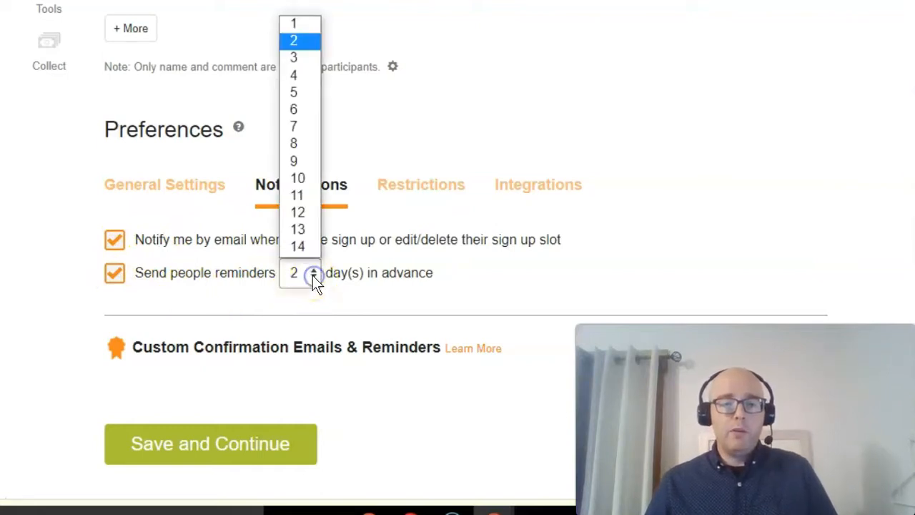
{"action": "left_click", "coordinate": [299, 24]}
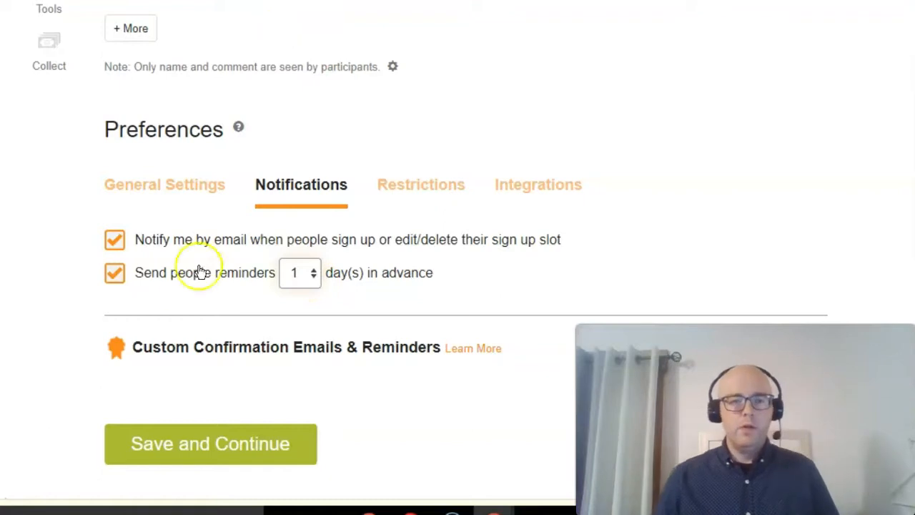
- Check the restriction and integration preferences, and save the settings to continue to publishing
{"action": "left_click", "coordinate": [463, 189]}
{"action": "left_click", "coordinate": [548, 194]}
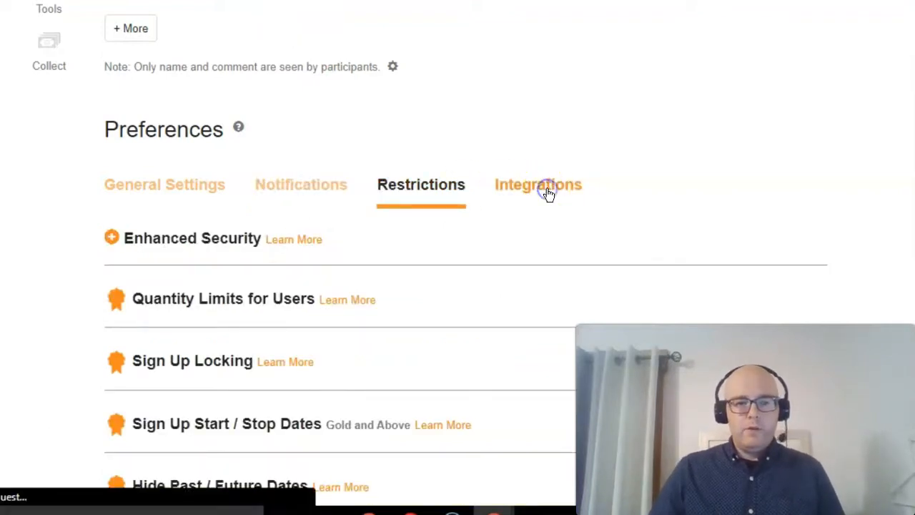
{"action": "scroll", "coordinate": [215, 336], "scroll_direction": "down", "scroll_amount": 3}
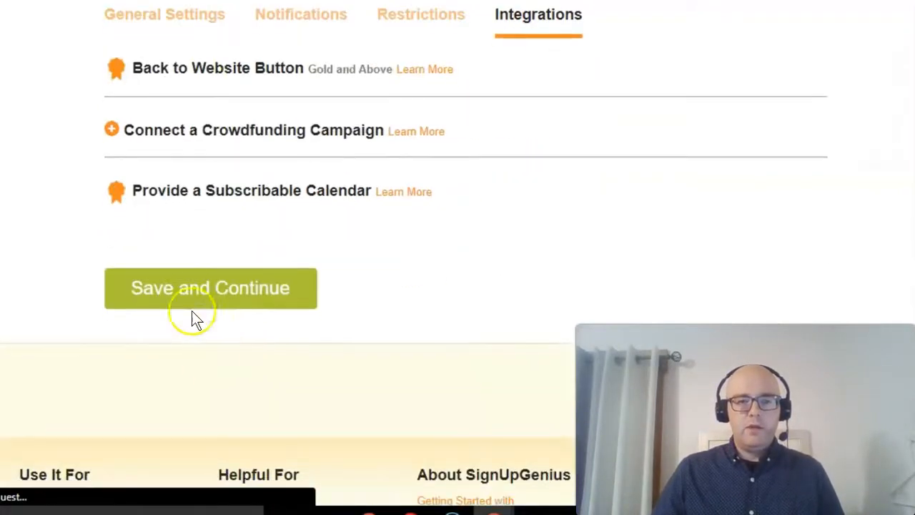
{"action": "left_click", "coordinate": [170, 287]}
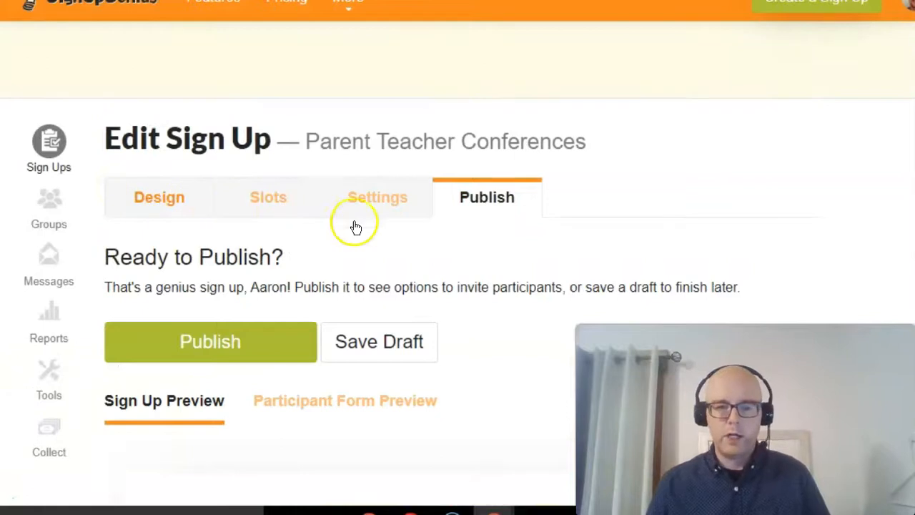
- Examine the desktop preview of the sign up, checking the dates, times and available conference slots
{"action": "scroll", "coordinate": [374, 229], "scroll_direction": "down", "scroll_amount": 5}
{"action": "scroll", "coordinate": [286, 196], "scroll_direction": "up", "scroll_amount": 1}
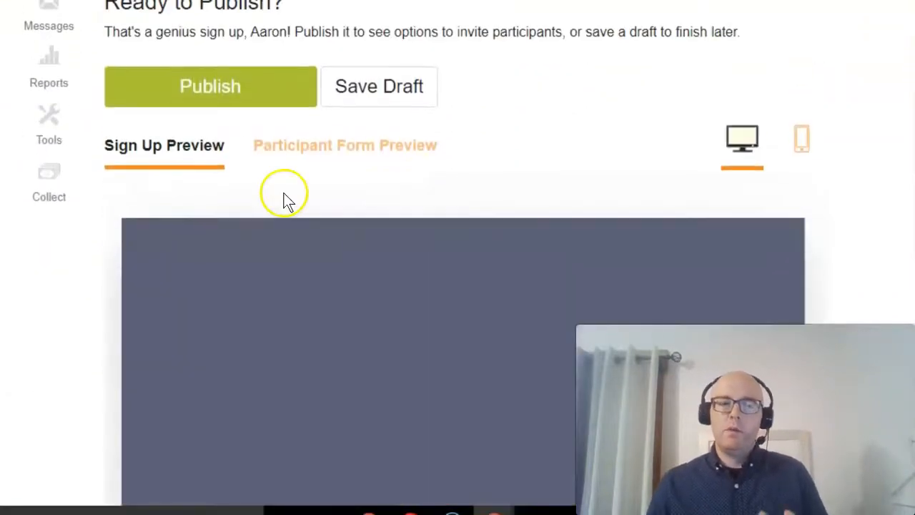
{"action": "scroll", "coordinate": [433, 141], "scroll_direction": "down", "scroll_amount": 2}
{"action": "scroll", "coordinate": [443, 141], "scroll_direction": "down", "scroll_amount": 2}
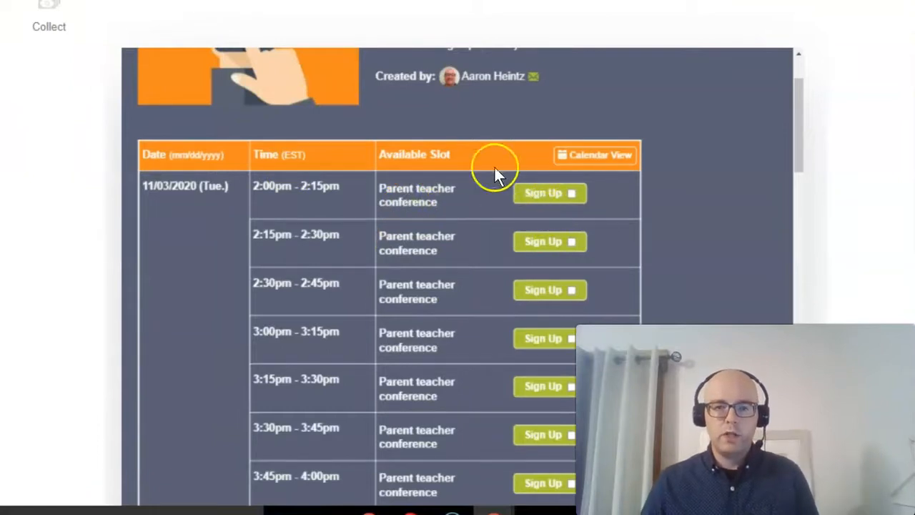
{"action": "scroll", "coordinate": [297, 300], "scroll_direction": "down", "scroll_amount": 3}
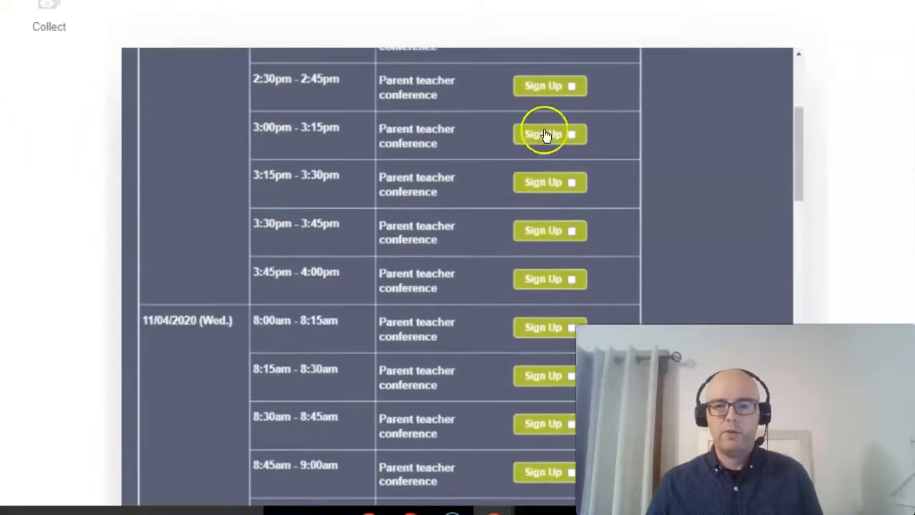
{"action": "scroll", "coordinate": [543, 304], "scroll_direction": "down", "scroll_amount": 20}
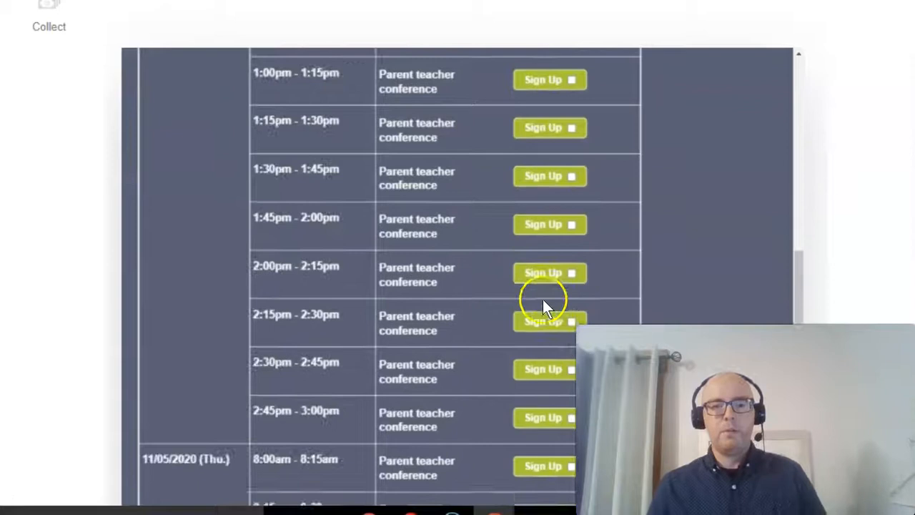
{"action": "scroll", "coordinate": [543, 303], "scroll_direction": "down", "scroll_amount": 10}
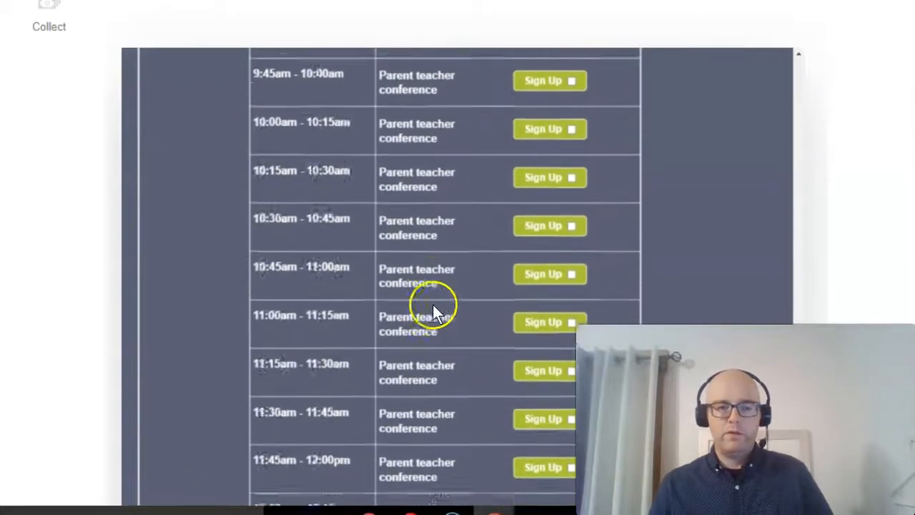
{"action": "scroll", "coordinate": [436, 309], "scroll_direction": "down", "scroll_amount": 8}
{"action": "scroll", "coordinate": [451, 290], "scroll_direction": "up", "scroll_amount": 7}
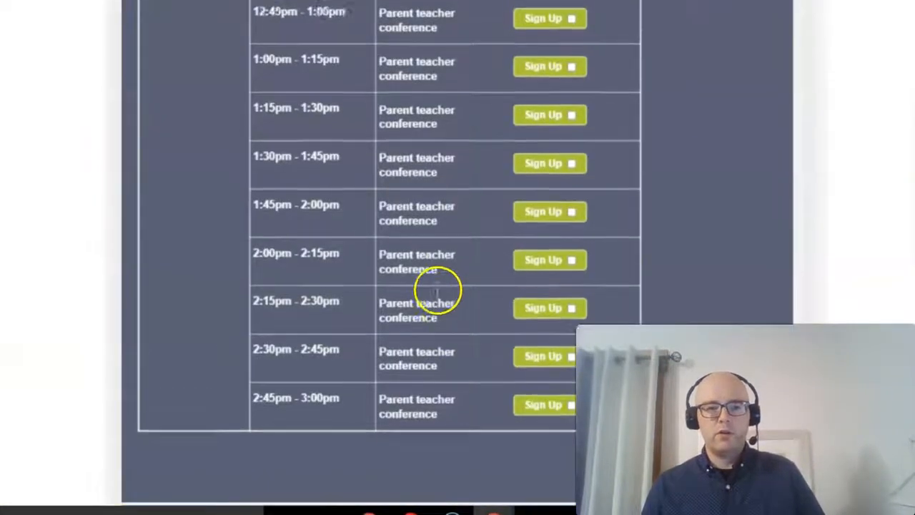
{"action": "scroll", "coordinate": [437, 288], "scroll_direction": "down", "scroll_amount": 4}
{"action": "scroll", "coordinate": [437, 288], "scroll_direction": "up", "scroll_amount": 20}
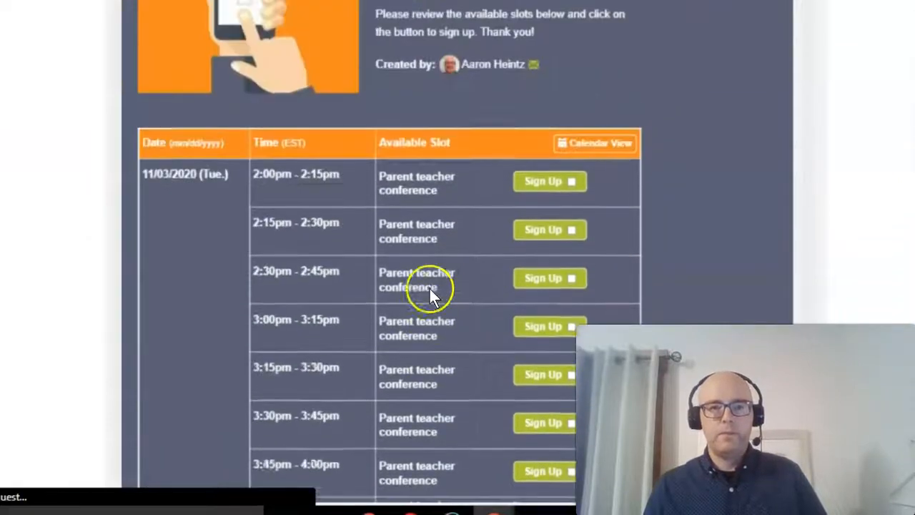
{"action": "scroll", "coordinate": [153, 210], "scroll_direction": "down", "scroll_amount": 6}
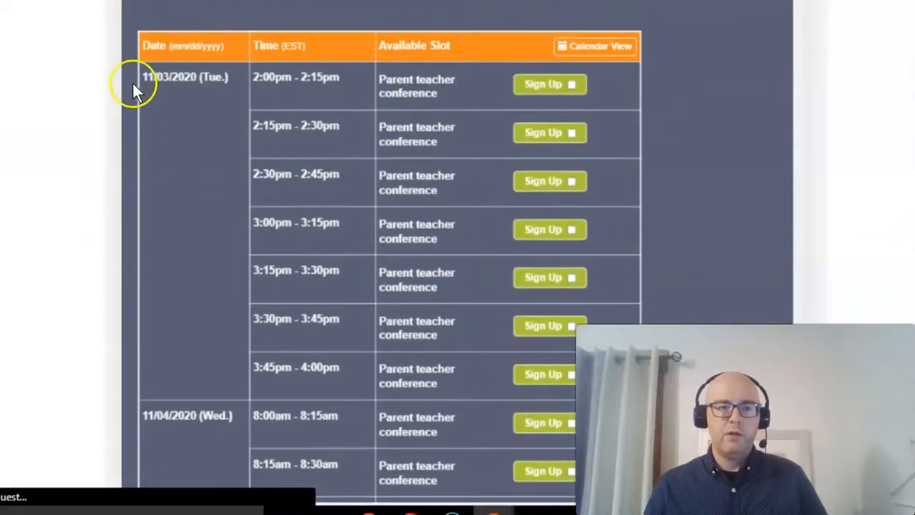
{"action": "scroll", "coordinate": [334, 35], "scroll_direction": "down", "scroll_amount": 11}
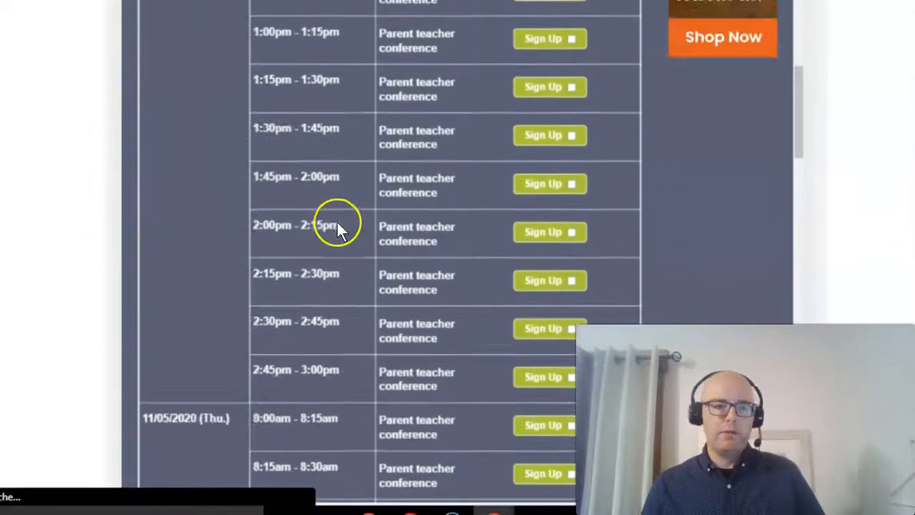
{"action": "scroll", "coordinate": [337, 220], "scroll_direction": "up", "scroll_amount": 20}
{"action": "scroll", "coordinate": [342, 228], "scroll_direction": "up", "scroll_amount": 10}
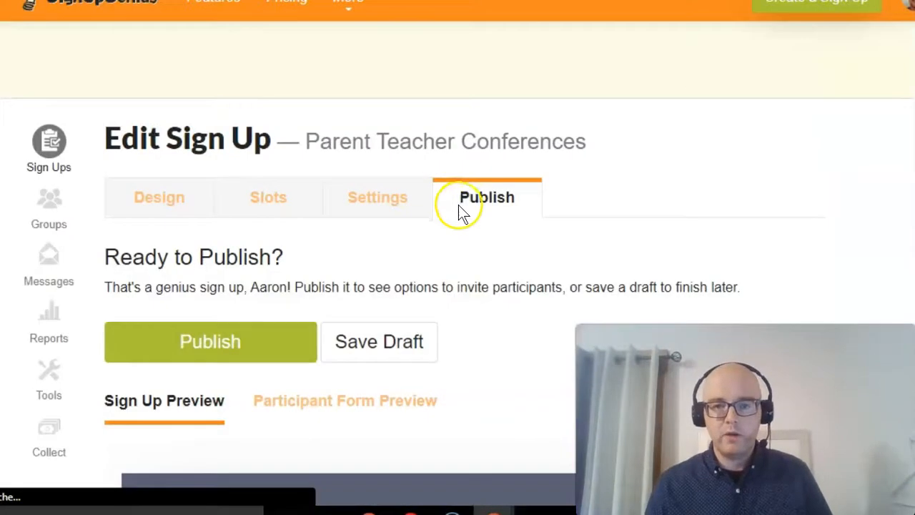
- Preview the sign up's slots in the mobile layout and publish the sign up
{"action": "scroll", "coordinate": [457, 215], "scroll_direction": "down", "scroll_amount": 3}
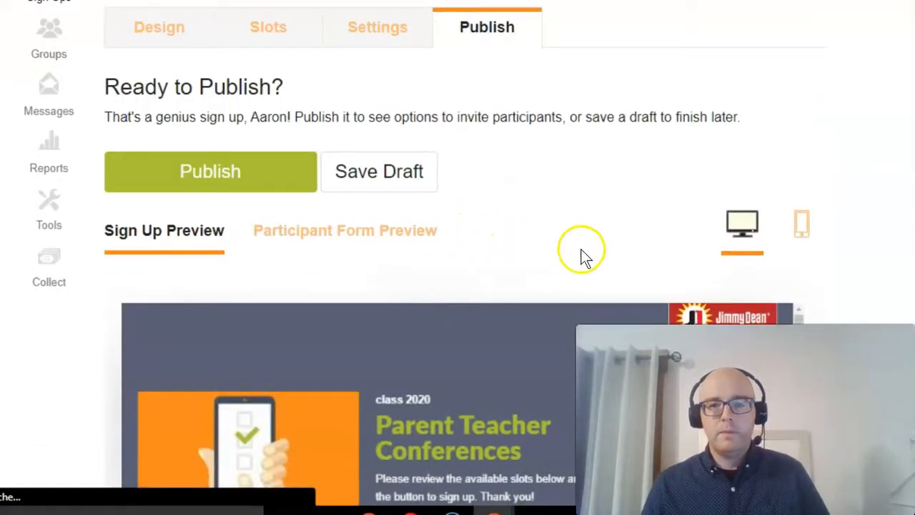
{"action": "left_click", "coordinate": [801, 230]}
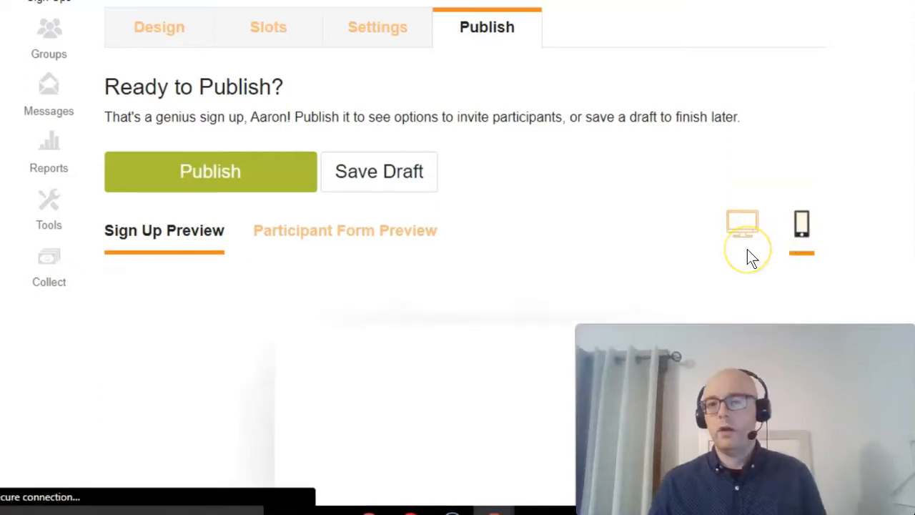
{"action": "scroll", "coordinate": [590, 265], "scroll_direction": "down", "scroll_amount": 5}
{"action": "scroll", "coordinate": [591, 265], "scroll_direction": "up", "scroll_amount": 2}
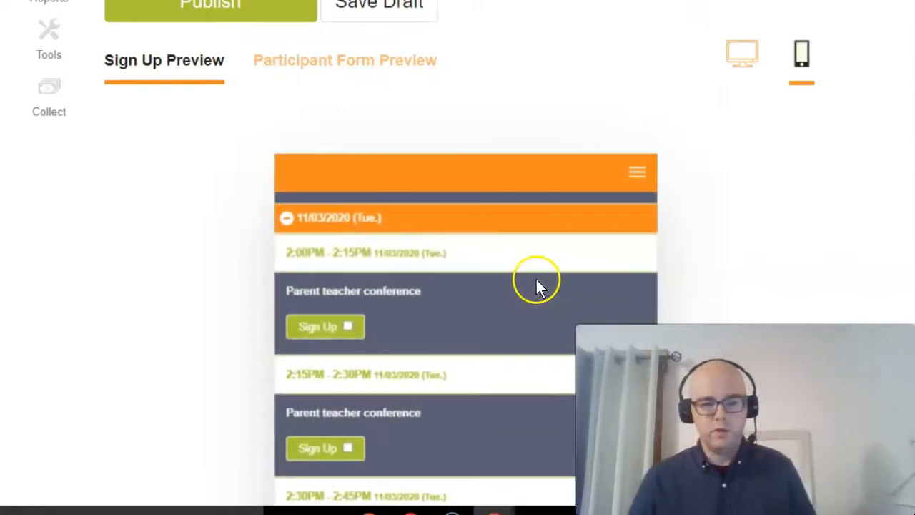
{"action": "scroll", "coordinate": [378, 241], "scroll_direction": "down", "scroll_amount": 6}
{"action": "scroll", "coordinate": [378, 237], "scroll_direction": "up", "scroll_amount": 10}
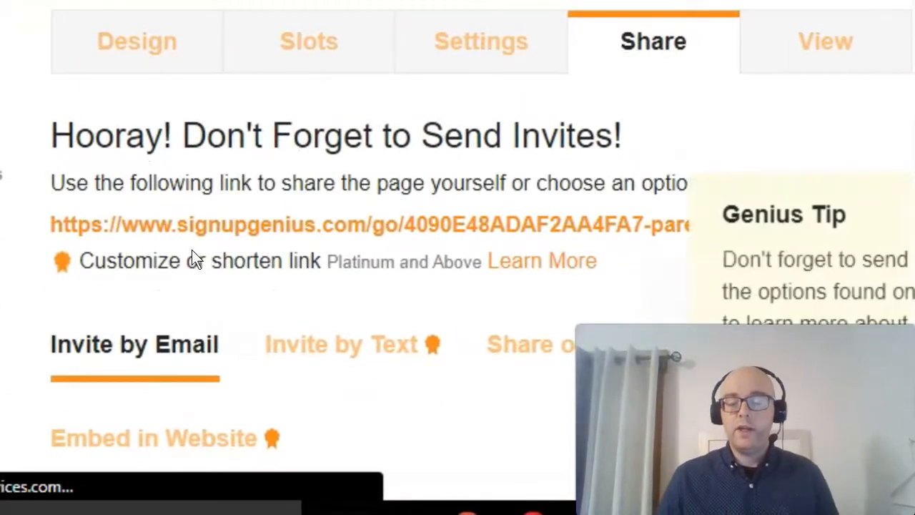
- Review the sharing options and copy the published sign up's link
{"action": "left_click", "coordinate": [447, 227]}
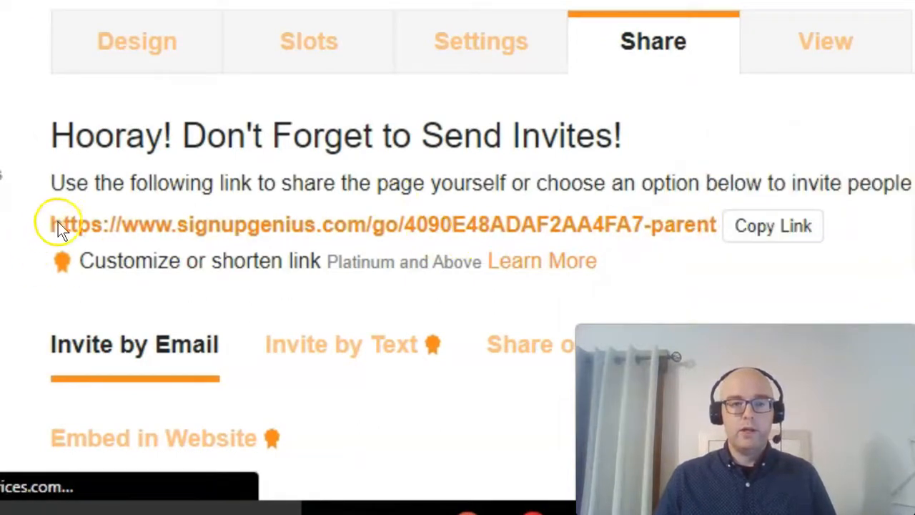
{"action": "left_click", "coordinate": [755, 230]}
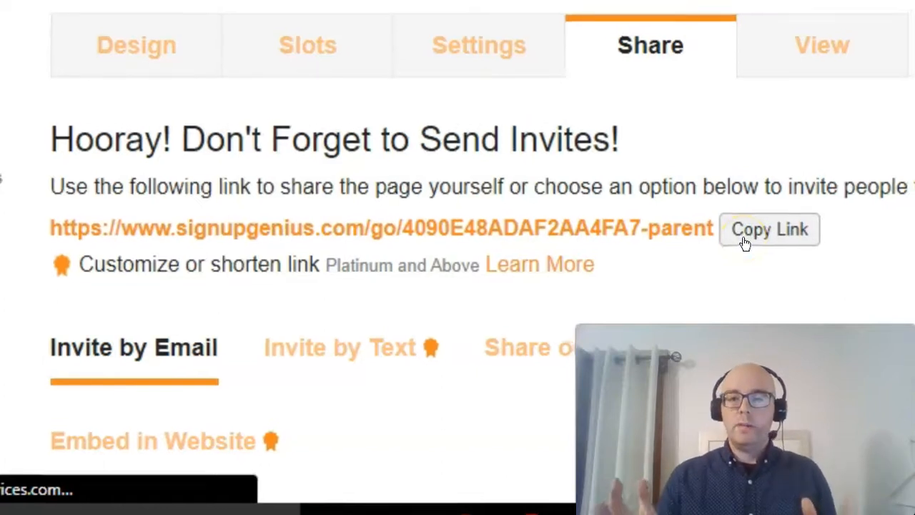
{"action": "scroll", "coordinate": [496, 243], "scroll_direction": "down", "scroll_amount": 6}
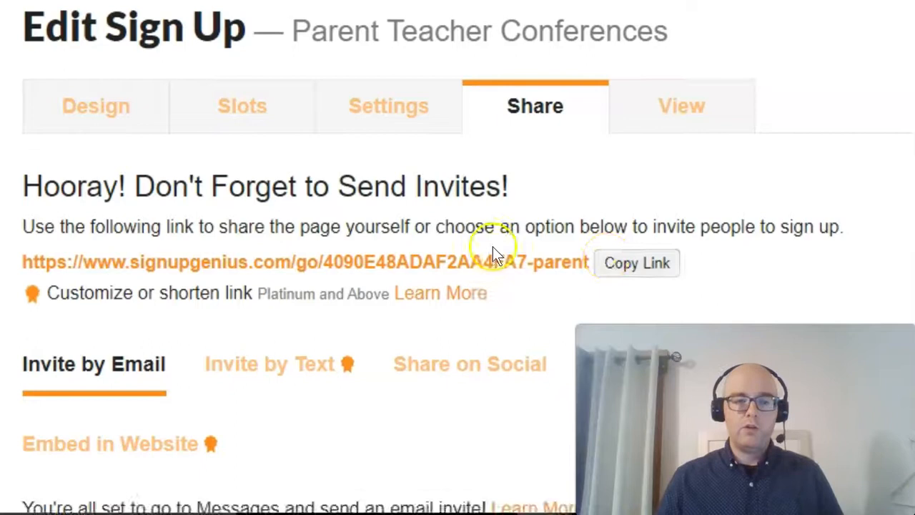
{"action": "scroll", "coordinate": [424, 253], "scroll_direction": "up", "scroll_amount": 3}
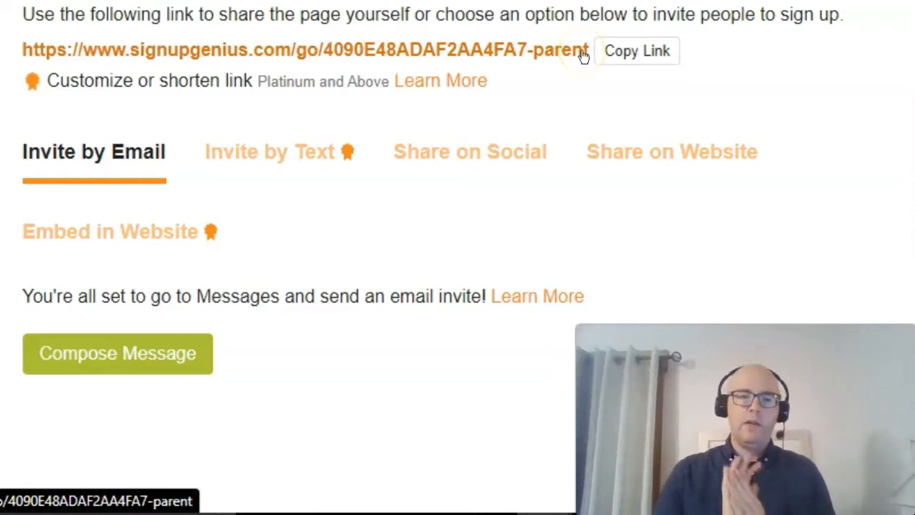
{"action": "scroll", "coordinate": [578, 36], "scroll_direction": "up", "scroll_amount": 2}
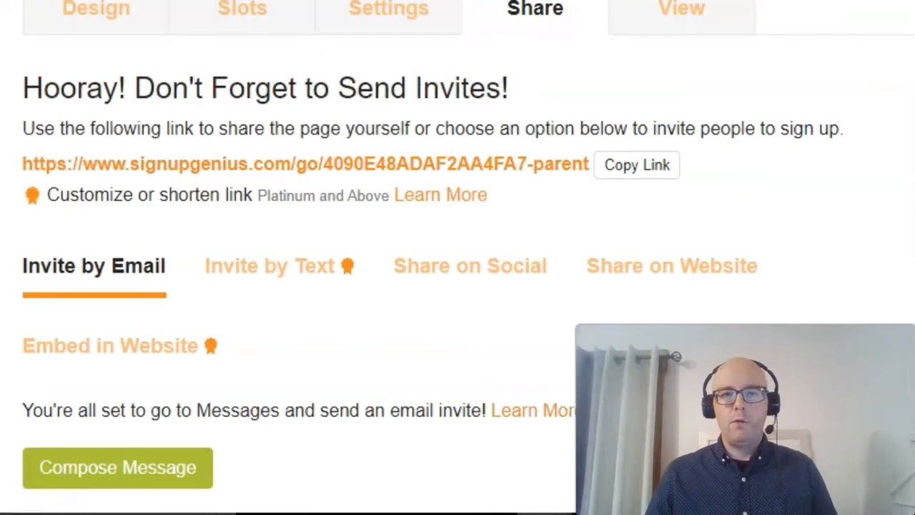
{"action": "left_click", "coordinate": [627, 167]}
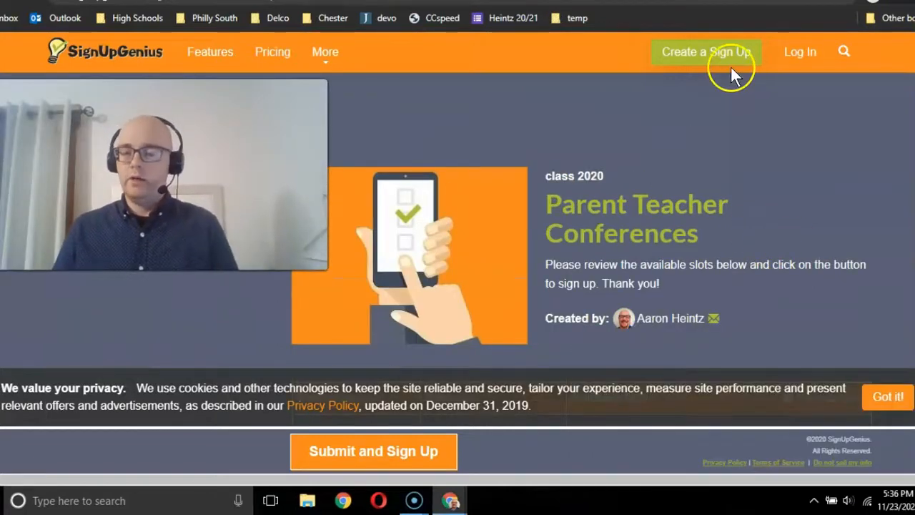
- On the public sign up page, select the 2:00pm - 2:15pm slot on 11/03/2020 and submit it to open the participant form
{"action": "scroll", "coordinate": [617, 83], "scroll_direction": "down", "scroll_amount": 3}
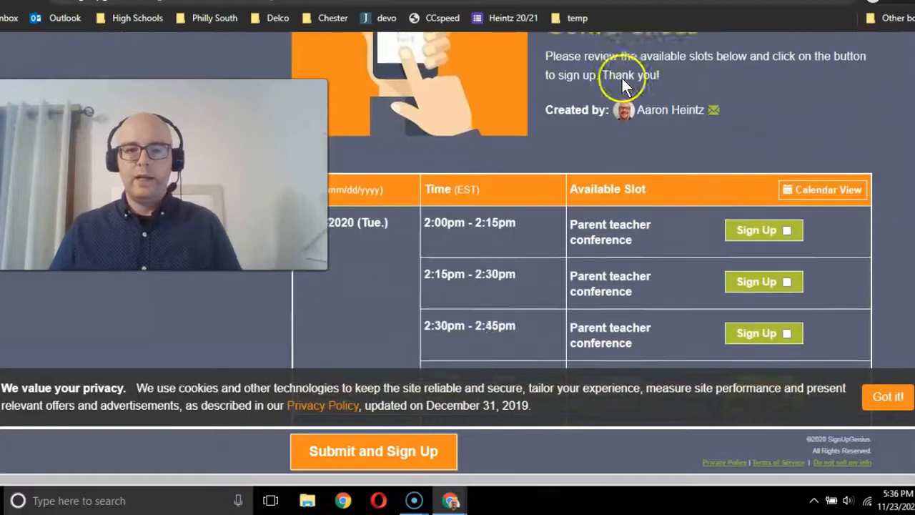
{"action": "scroll", "coordinate": [621, 76], "scroll_direction": "down", "scroll_amount": 1}
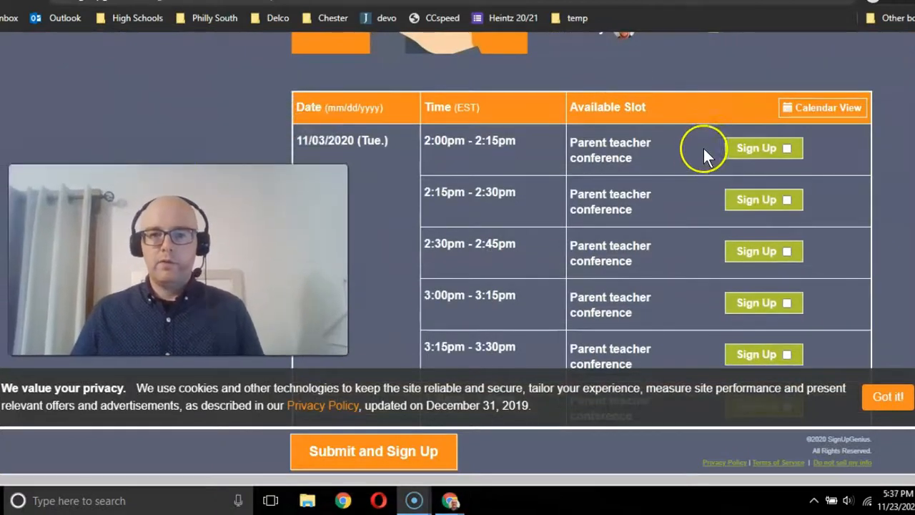
{"action": "left_click", "coordinate": [786, 147]}
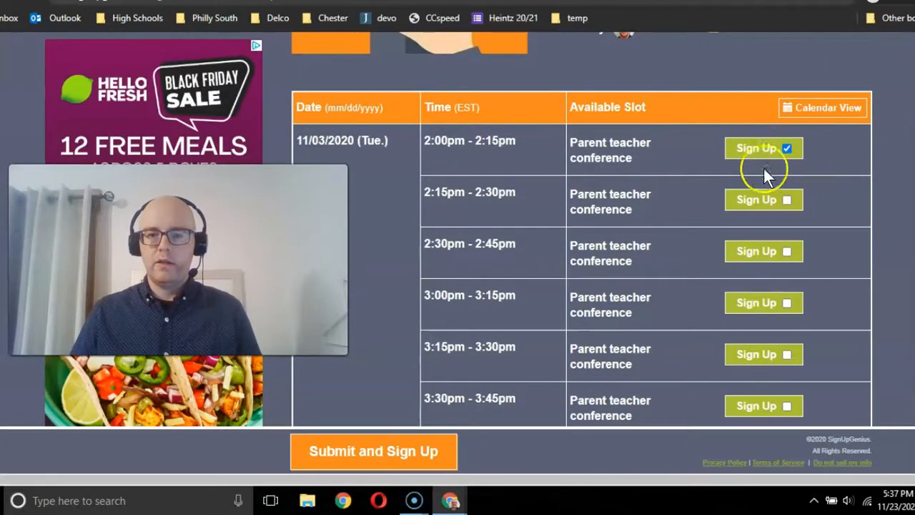
{"action": "left_click", "coordinate": [343, 455]}
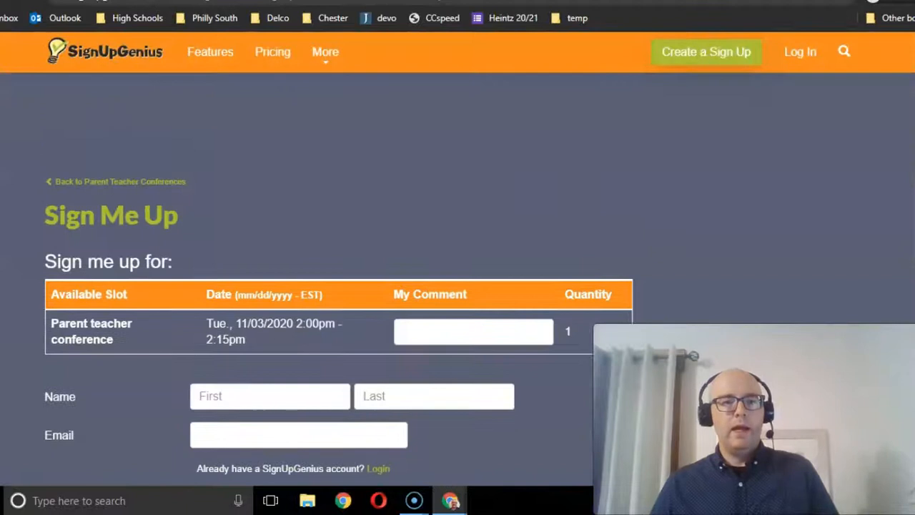
{"action": "scroll", "coordinate": [648, 243], "scroll_direction": "down", "scroll_amount": 2}
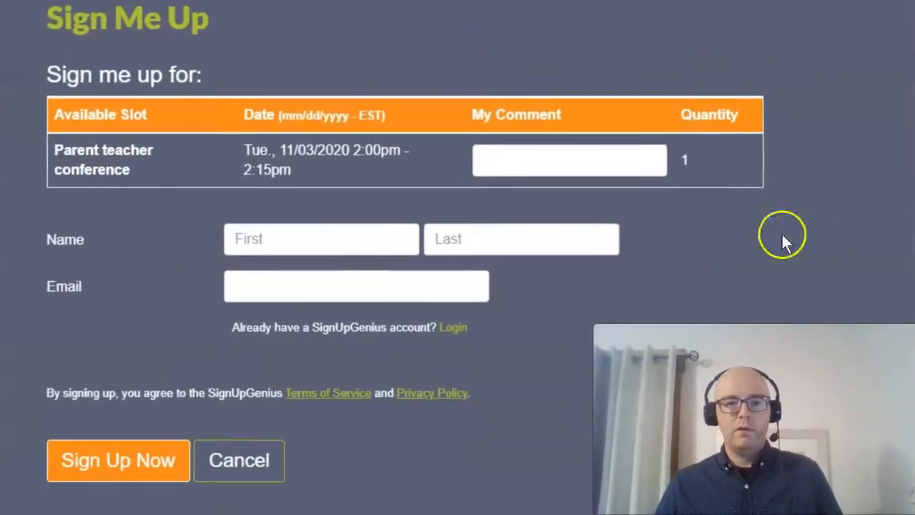
- Fill in the participant's first name, last name and email, and confirm the sign up for the conference slot
{"action": "left_click", "coordinate": [250, 238]}
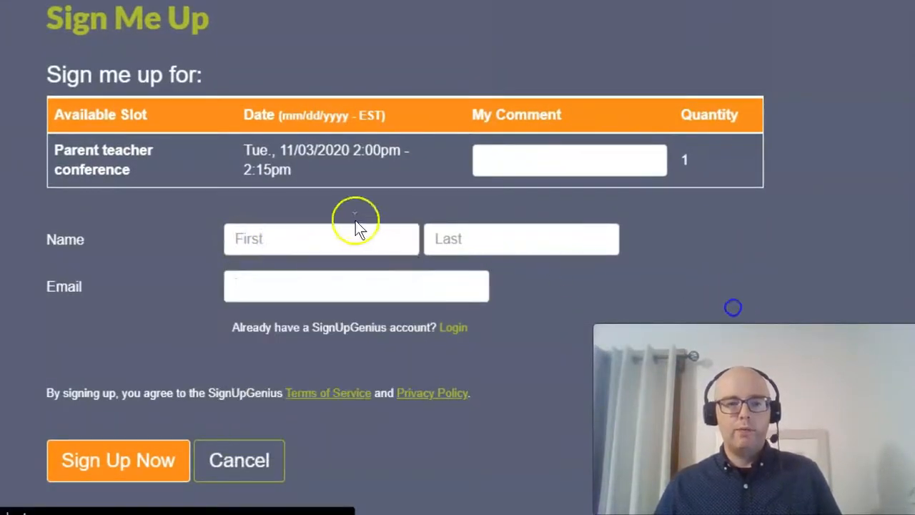
{"action": "left_click", "coordinate": [254, 241]}
{"action": "key", "text": "Tab"}
{"action": "key", "text": "Tab"}
{"action": "type", "text": "aw"}
{"action": "left_click", "coordinate": [247, 356]}
{"action": "left_click", "coordinate": [118, 454]}
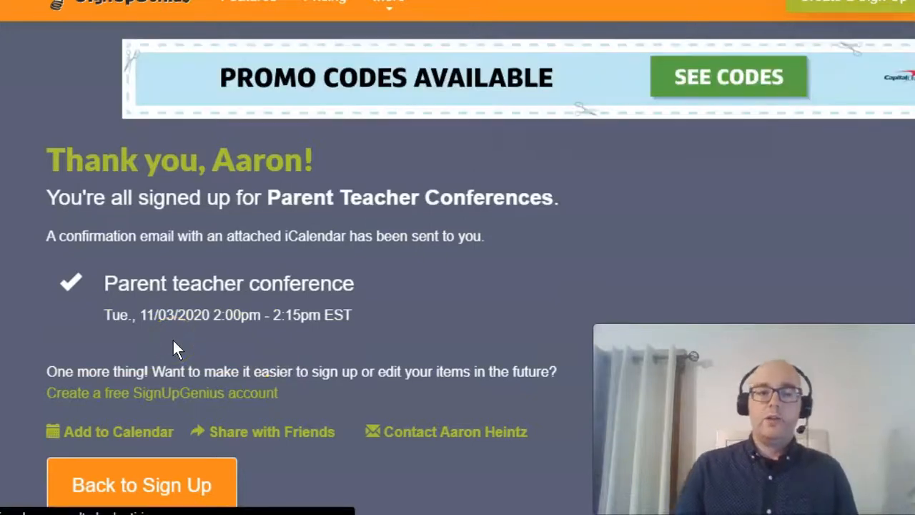
- Return to the public sign up page and check the 11/03/2020 slots for the booked and still available times
{"action": "left_click", "coordinate": [143, 78]}
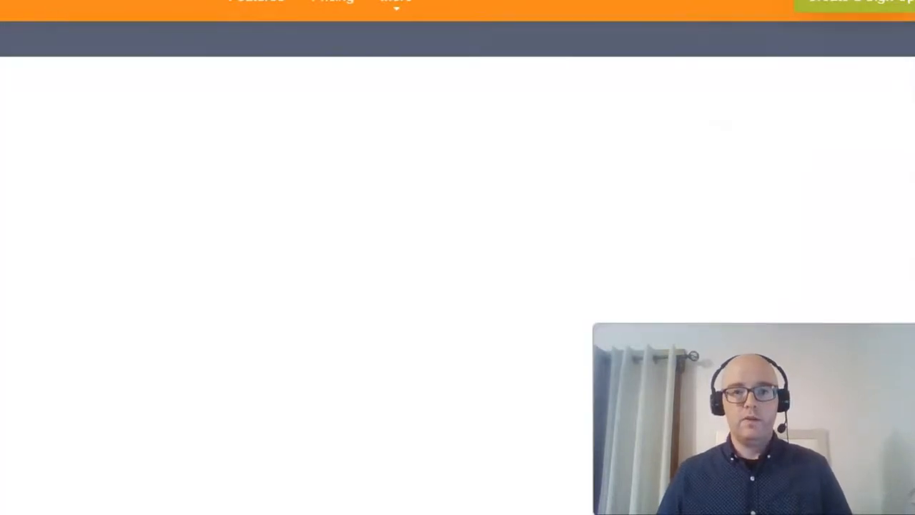
{"action": "scroll", "coordinate": [271, 207], "scroll_direction": "down", "scroll_amount": 3}
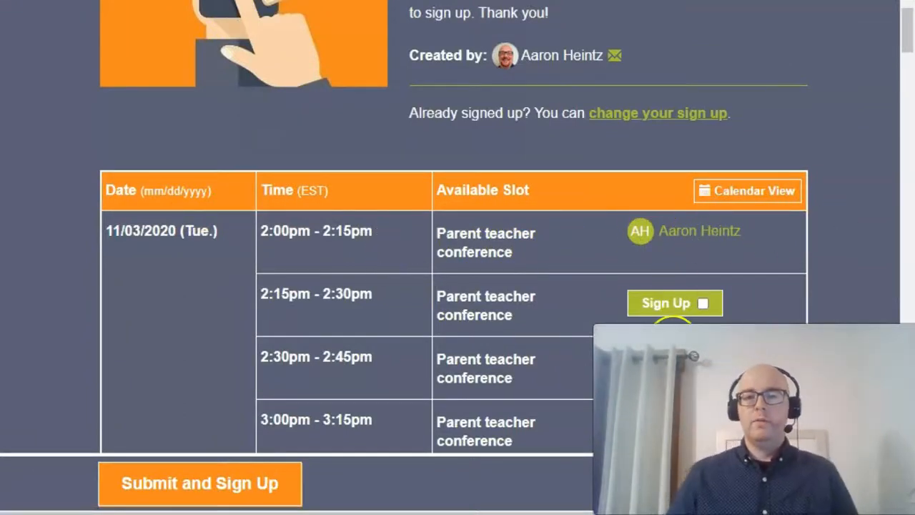
{"action": "scroll", "coordinate": [611, 301], "scroll_direction": "down", "scroll_amount": 3}
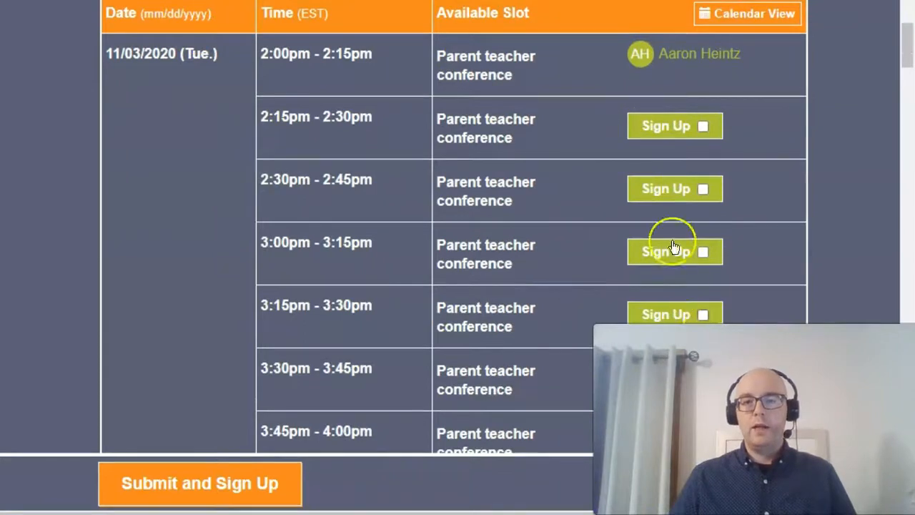
{"action": "scroll", "coordinate": [671, 246], "scroll_direction": "up", "scroll_amount": 3}
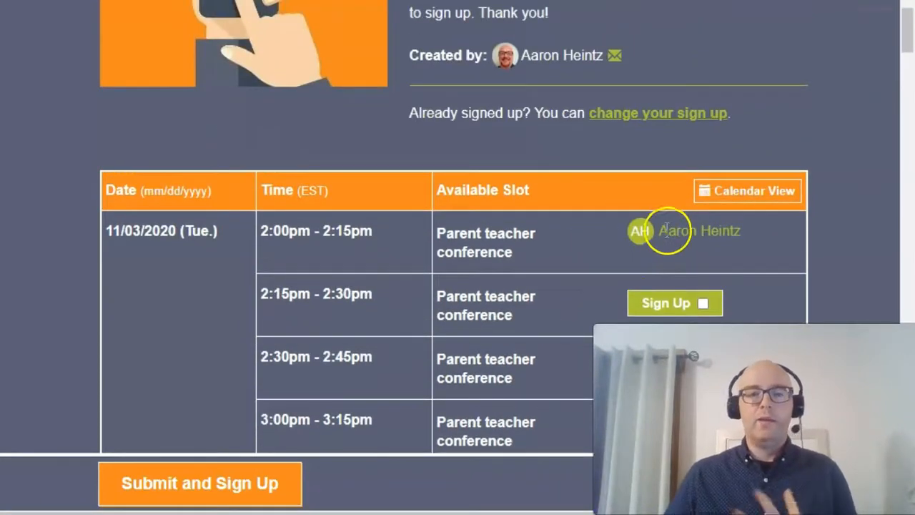